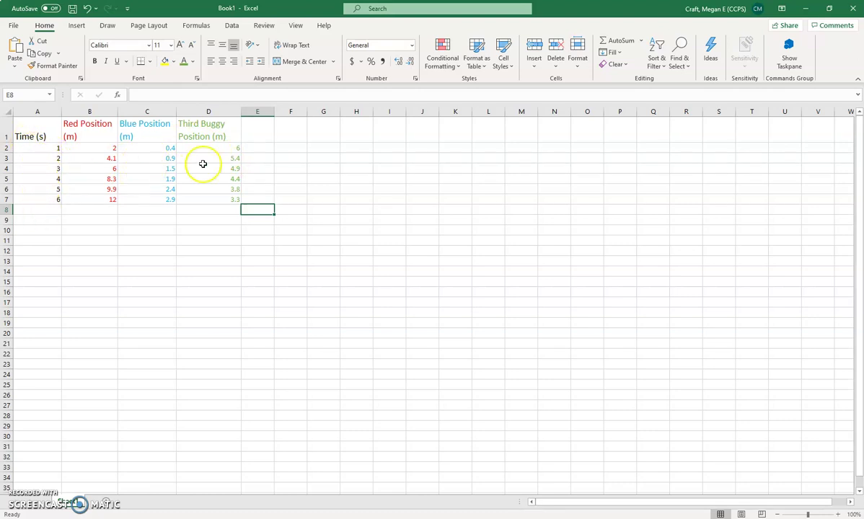
Insert an empty Scatter chart from blank cell G2 and move it to just below the buggy data table.
click(317, 149)
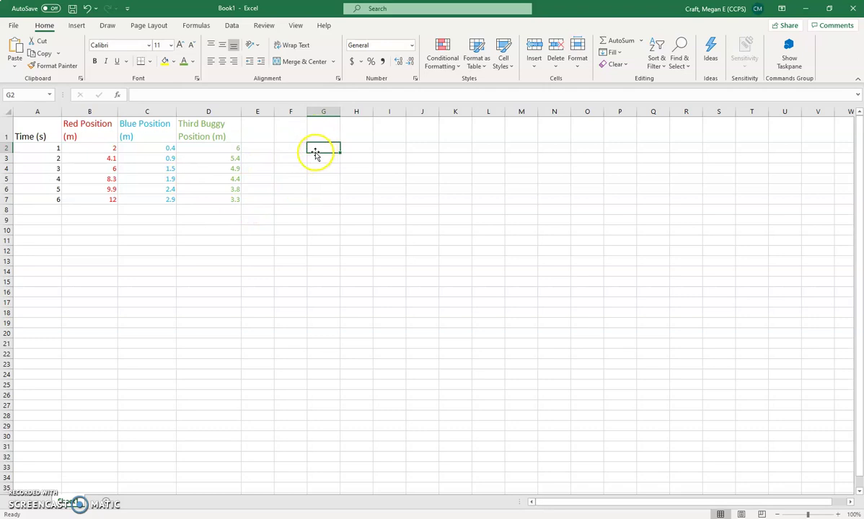
click(77, 26)
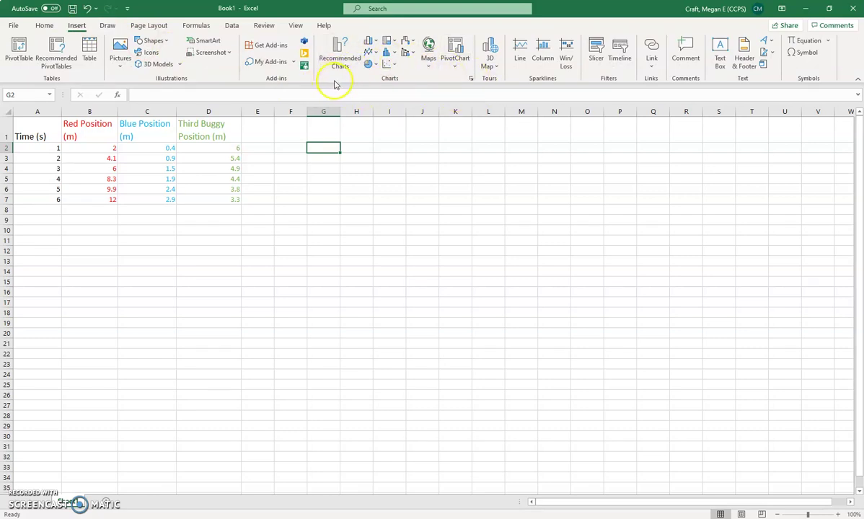
click(394, 66)
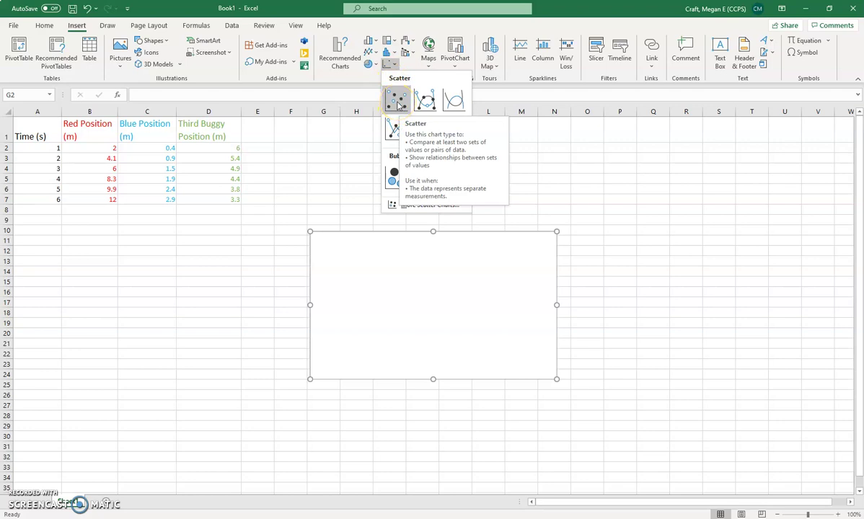
click(397, 101)
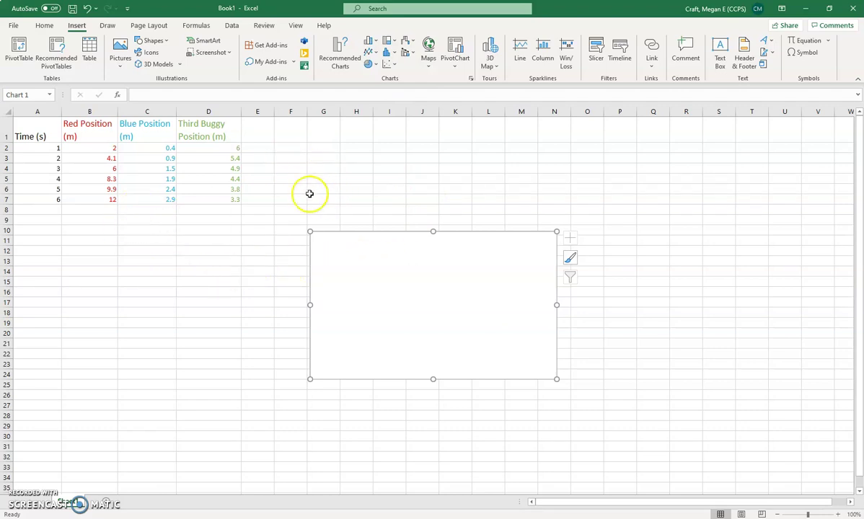
drag(390, 258, 237, 245)
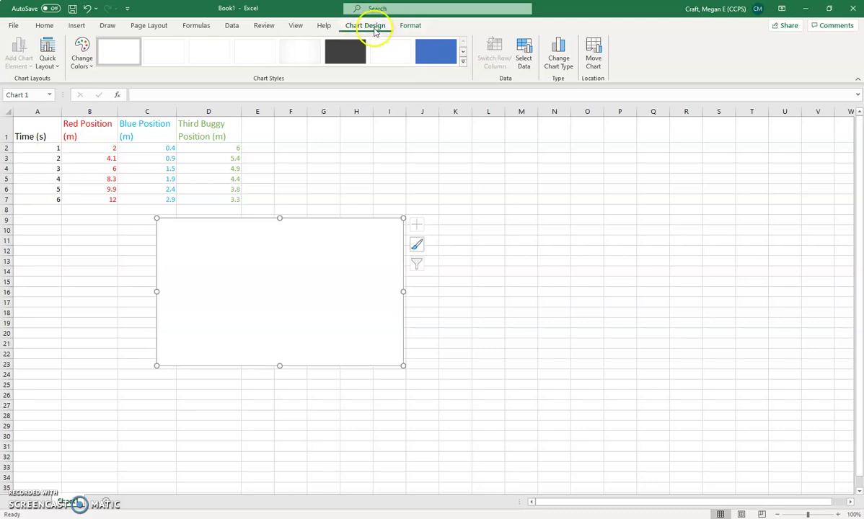
Add a data series named Red Buggy to the chart, using the times in A2:A7 as its X values.
click(524, 60)
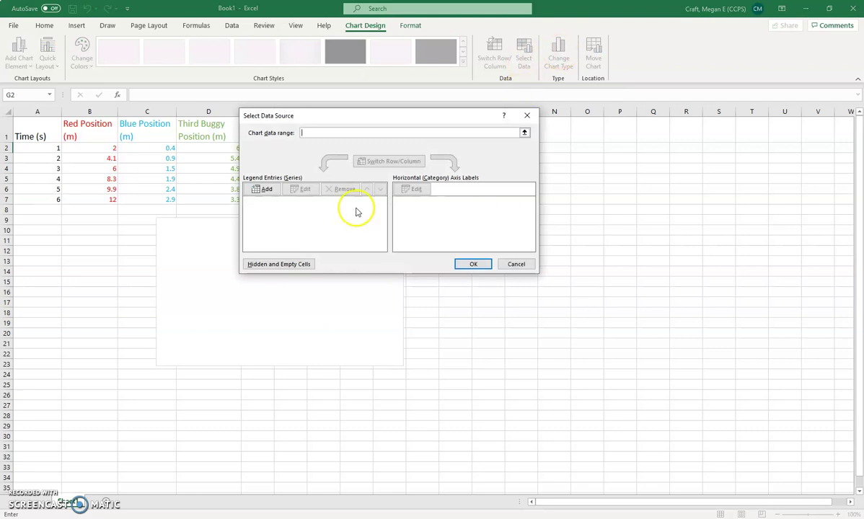
click(265, 191)
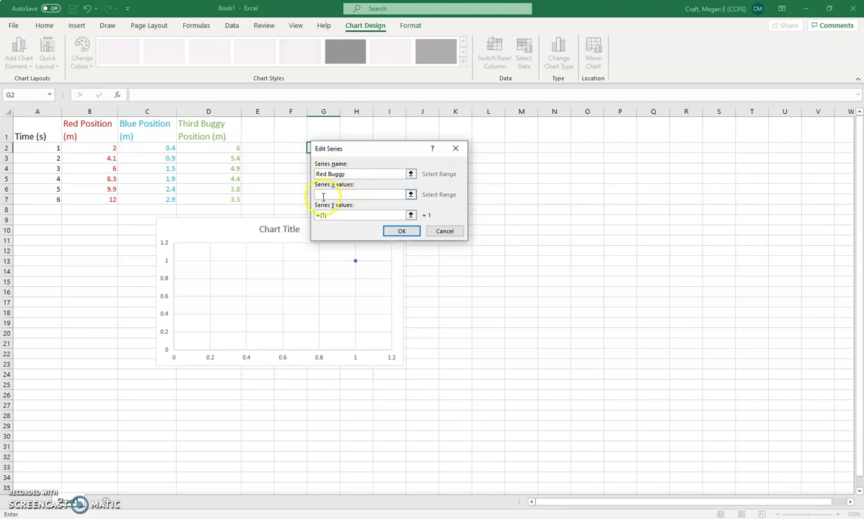
click(327, 195)
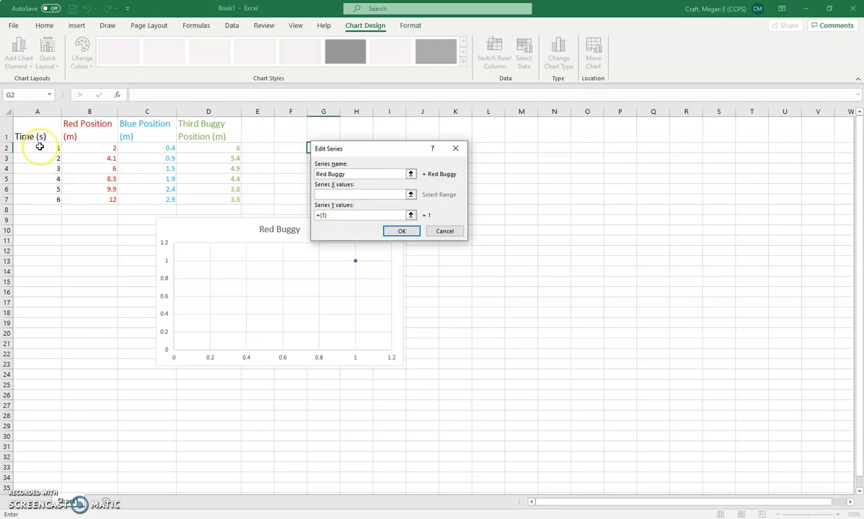
drag(39, 147, 41, 151)
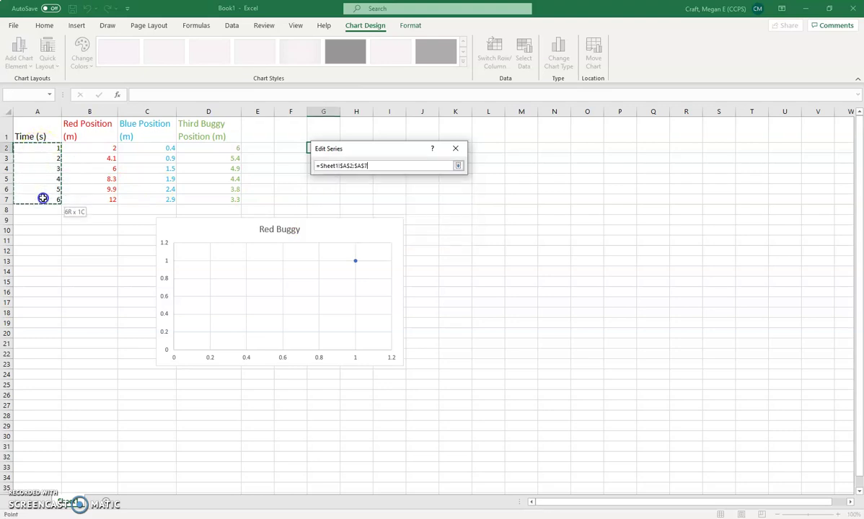
drag(43, 197, 43, 199)
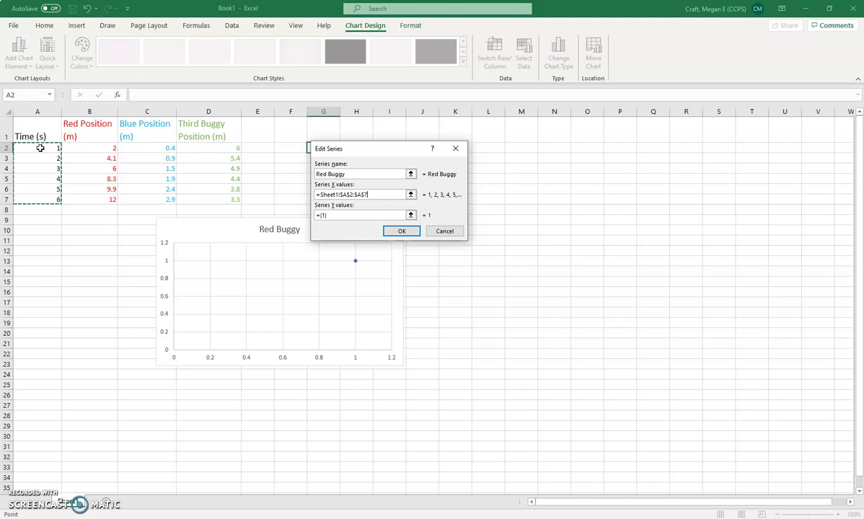
Replace the Red Buggy series' default Y values with the red positions in B2:B7 and accept the series.
click(337, 215)
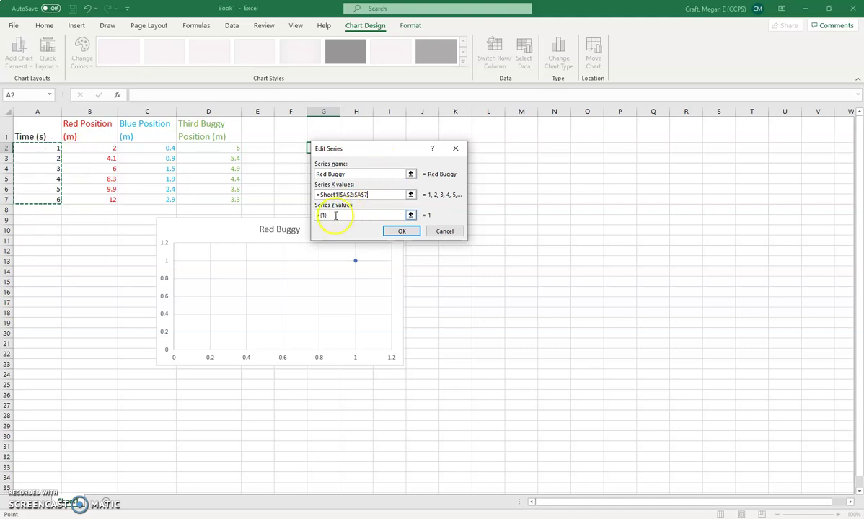
click(330, 215)
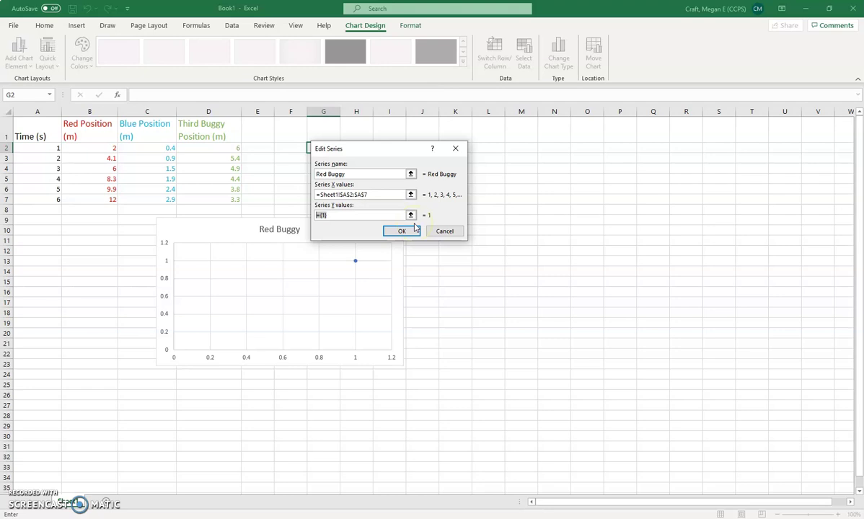
click(417, 232)
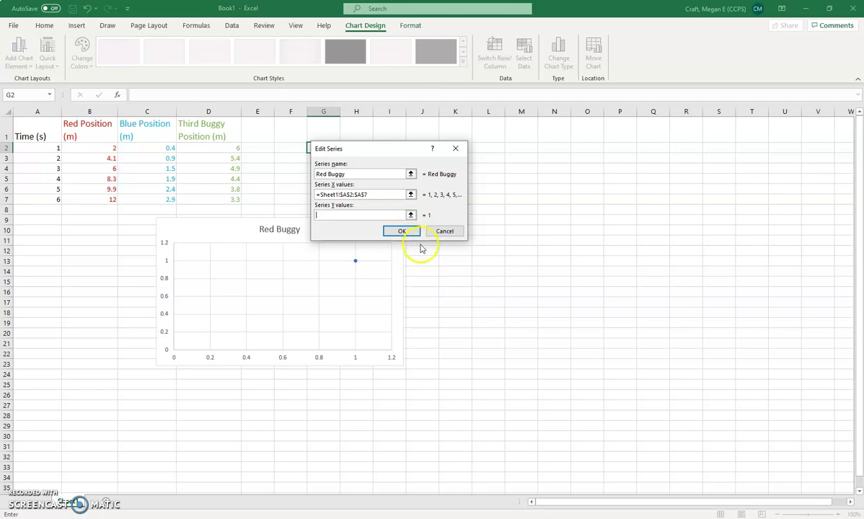
click(333, 213)
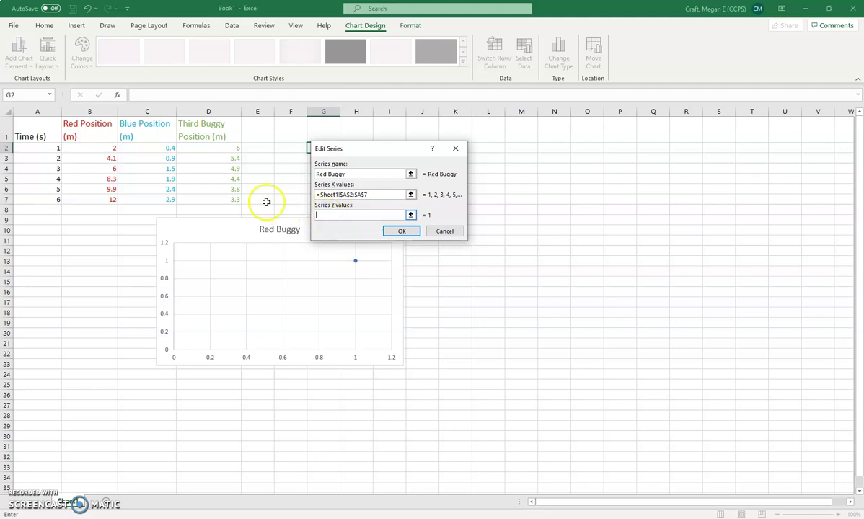
click(93, 147)
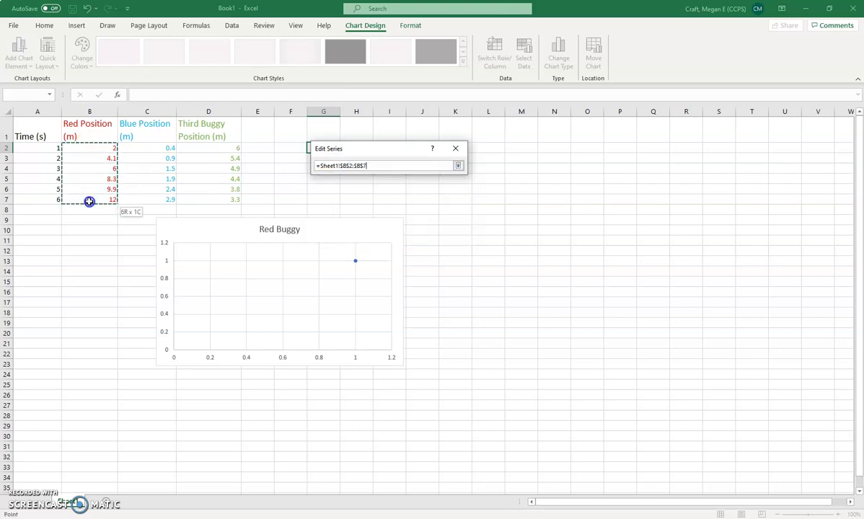
drag(89, 201, 90, 201)
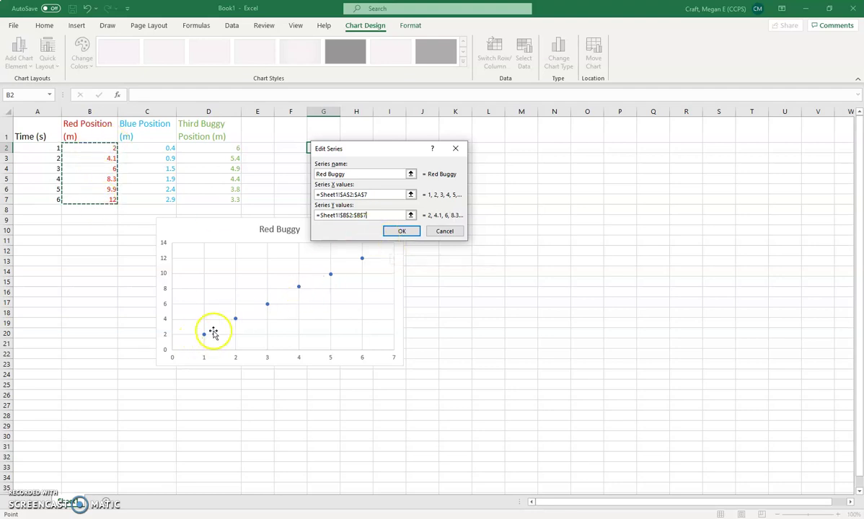
click(398, 233)
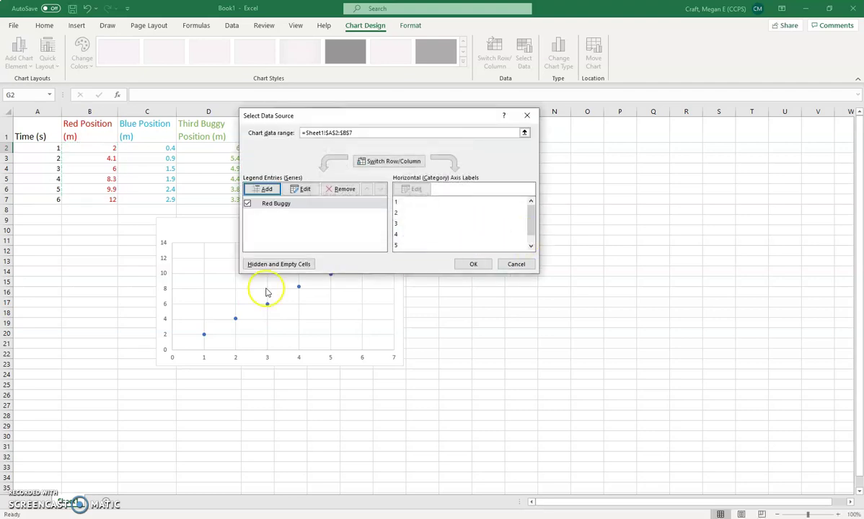
Add a series named Blue Buggy with X values from A2:A7 and Y values from C2:C7.
click(264, 190)
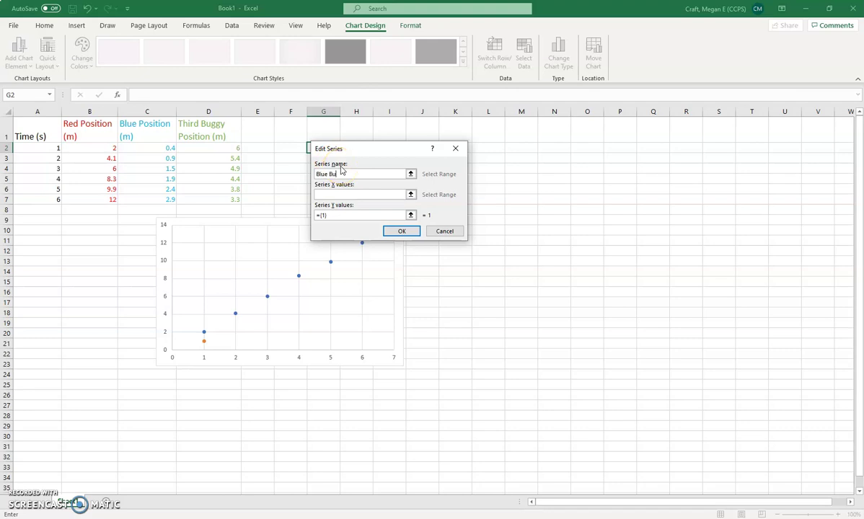
click(333, 193)
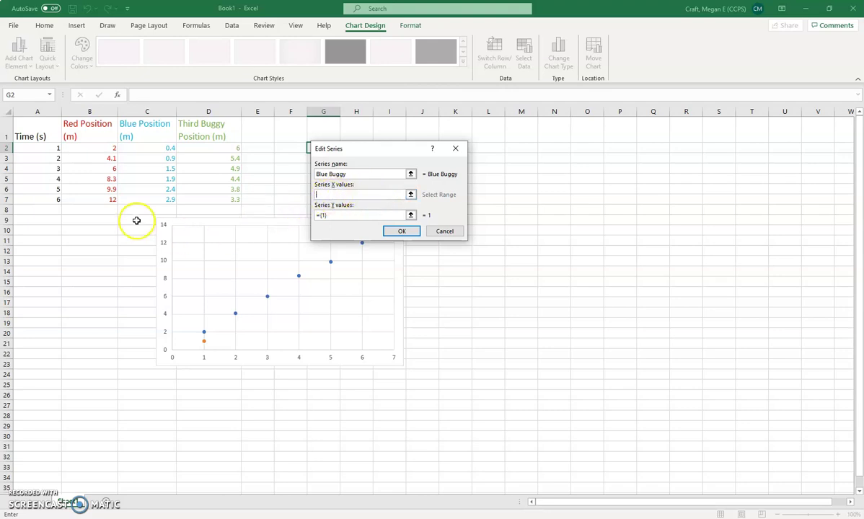
drag(39, 144, 42, 196)
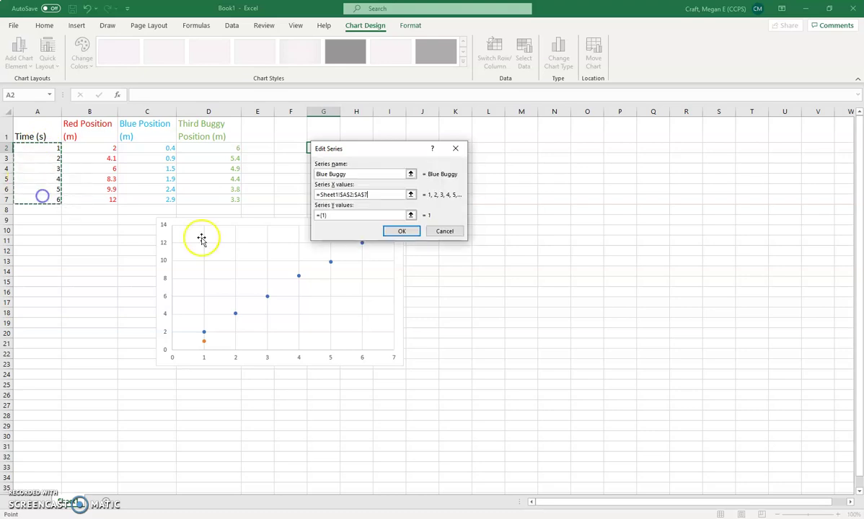
click(366, 216)
drag(312, 215, 336, 216)
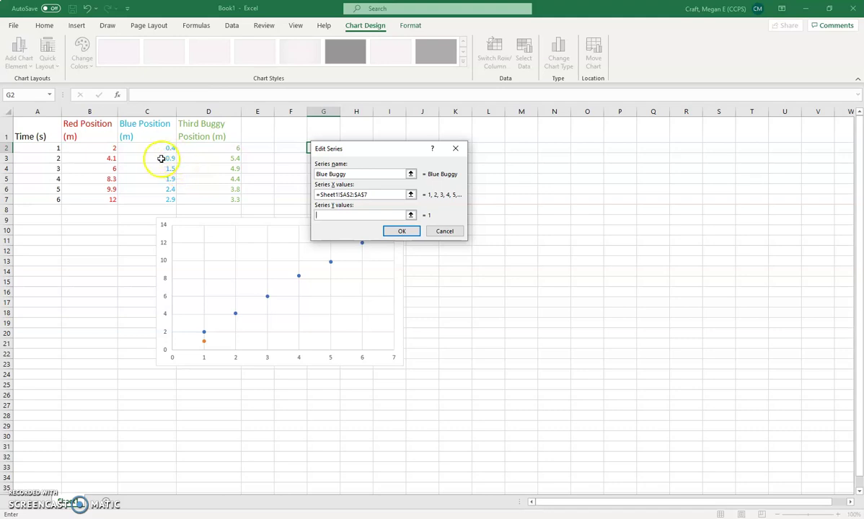
drag(146, 147, 151, 199)
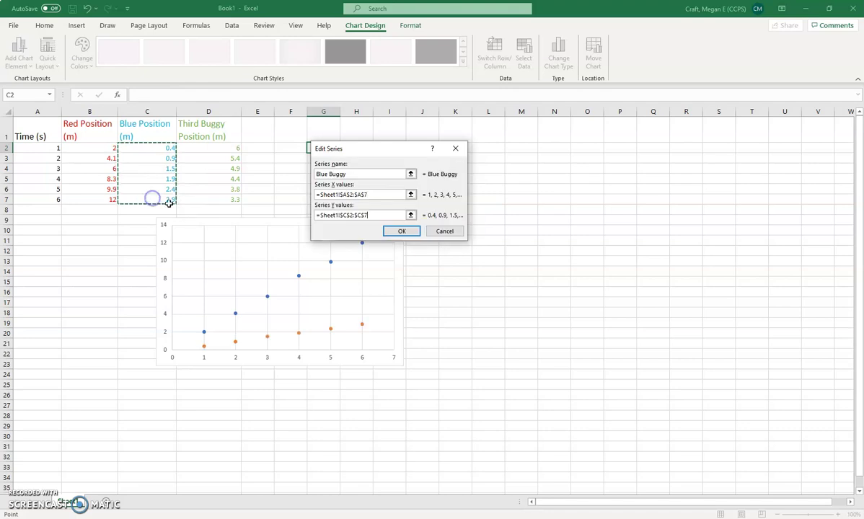
click(401, 232)
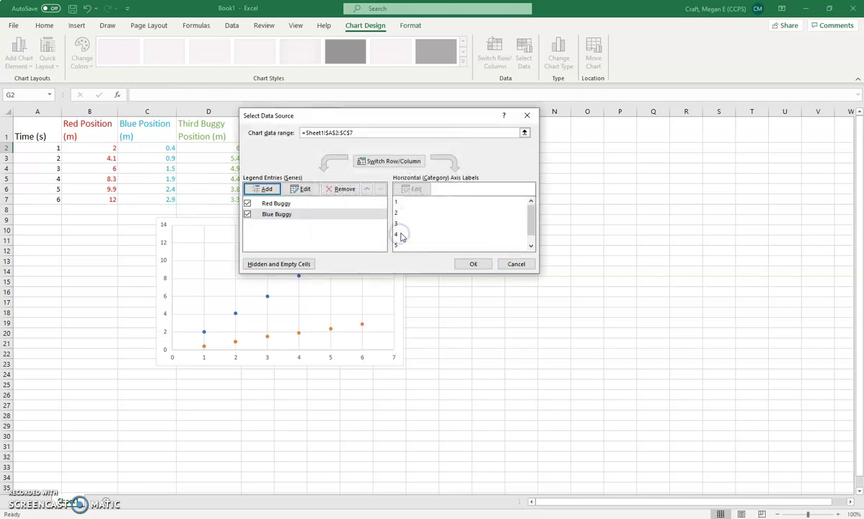
Add a series named Third Buggy with X values from A2:A7 and Y values from D2:D7.
click(264, 189)
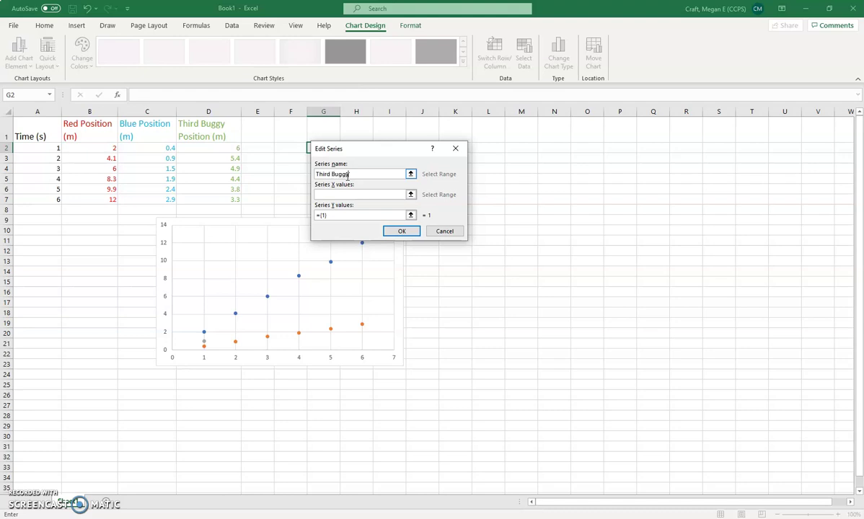
click(343, 194)
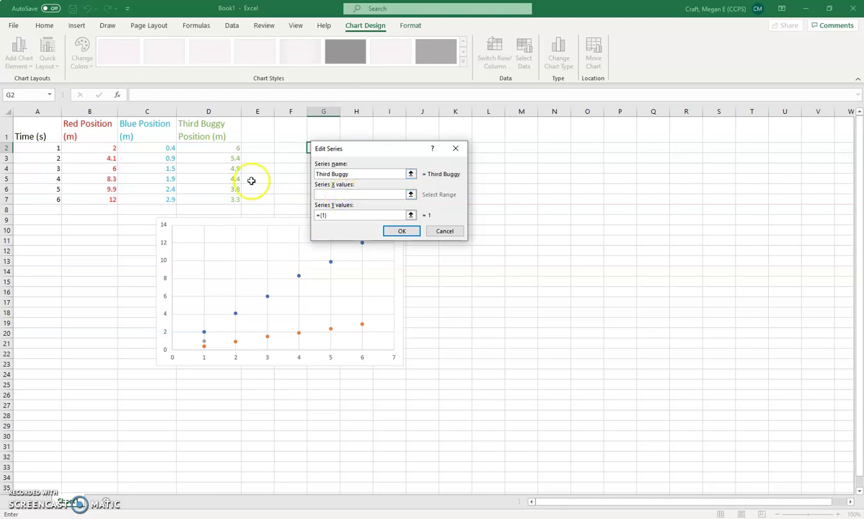
drag(36, 148, 42, 199)
click(336, 217)
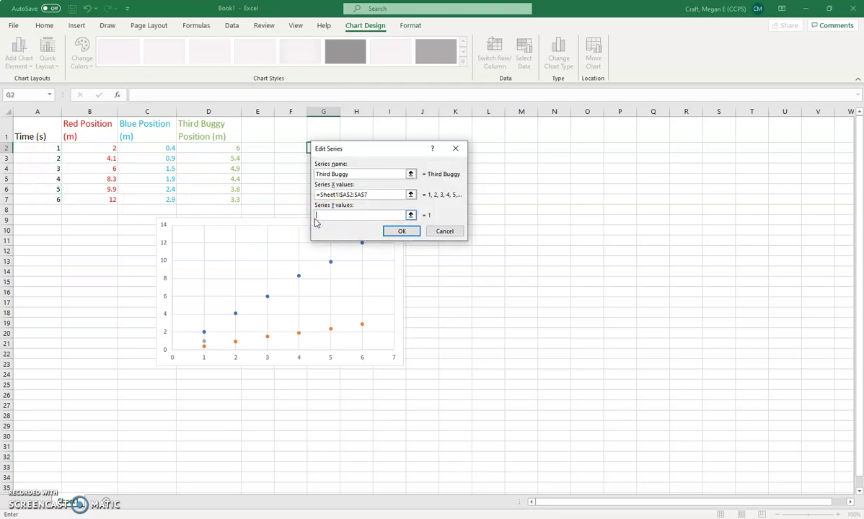
drag(203, 147, 204, 201)
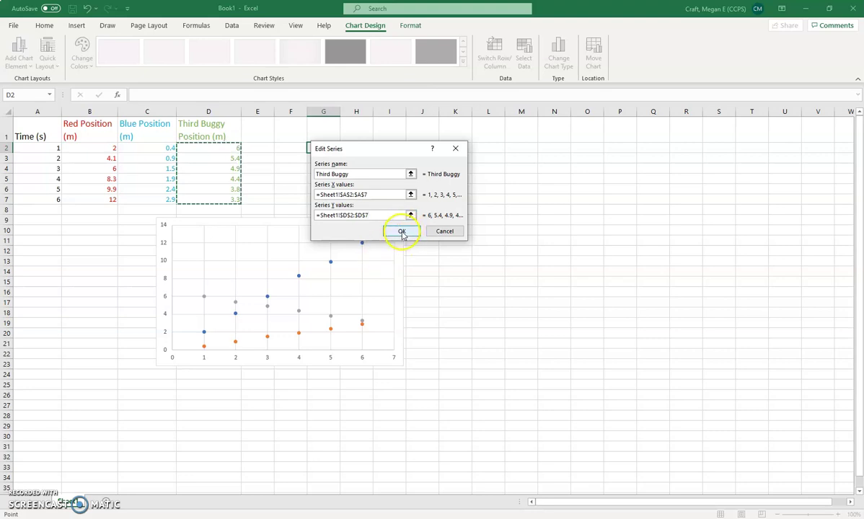
click(402, 231)
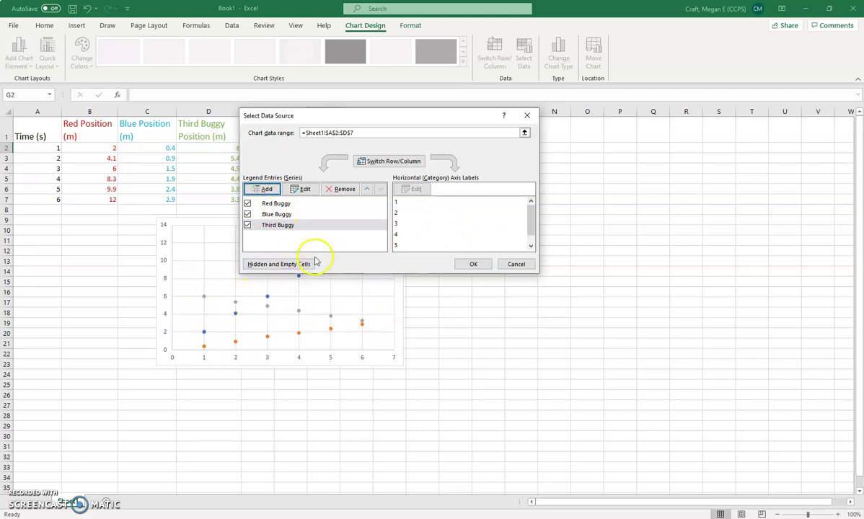
Edit the Red Buggy series to reselect A2:A7 as its X values, and apply the chart's data source settings.
click(280, 216)
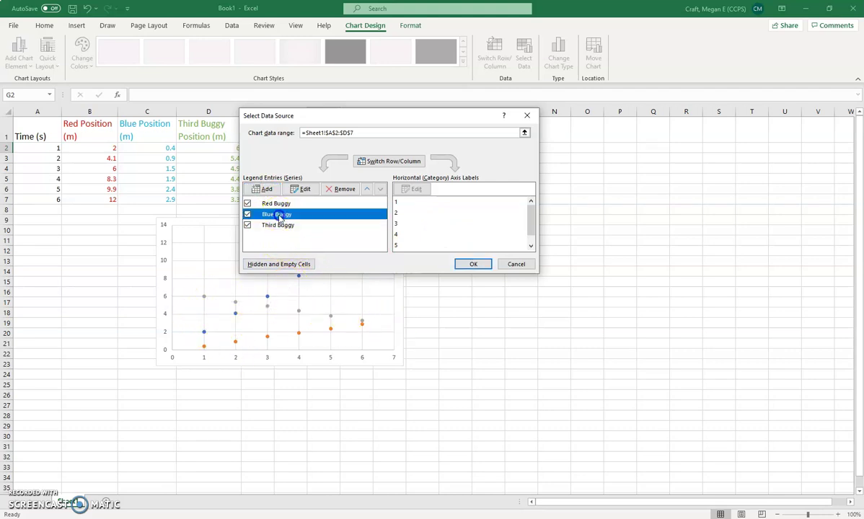
click(275, 204)
click(273, 226)
click(274, 205)
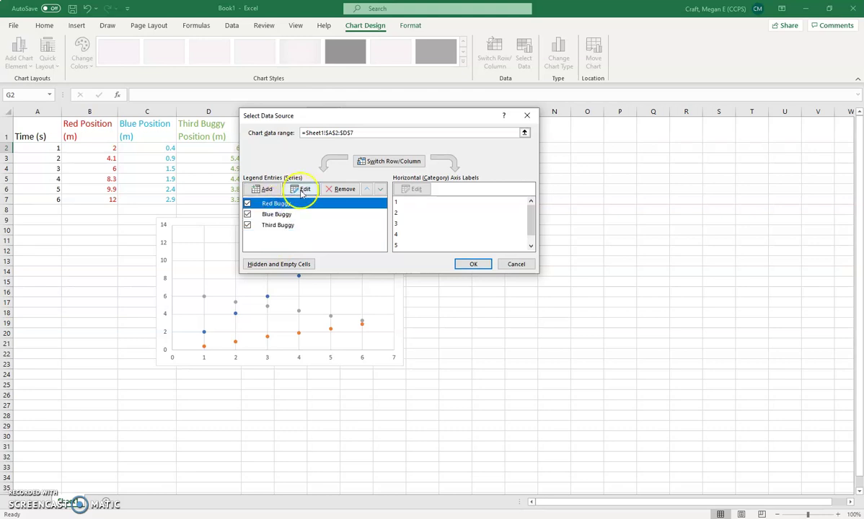
click(302, 190)
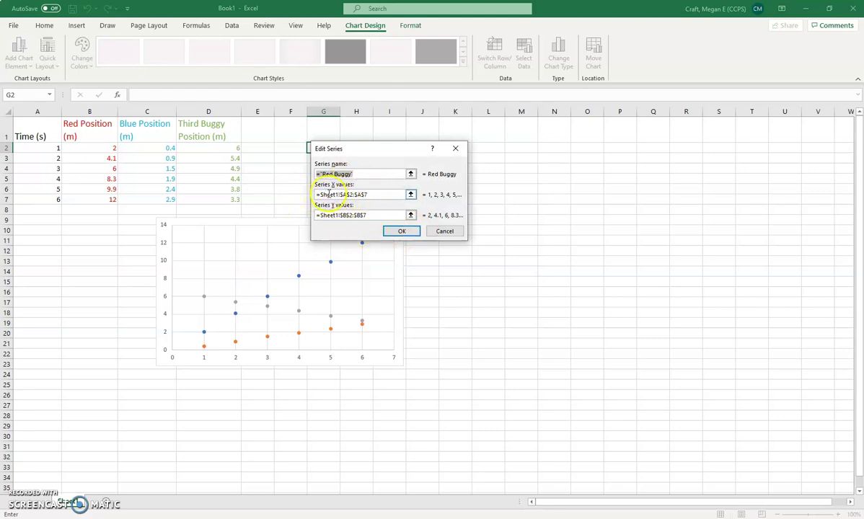
click(357, 194)
drag(366, 194, 309, 194)
key(BackSpace)
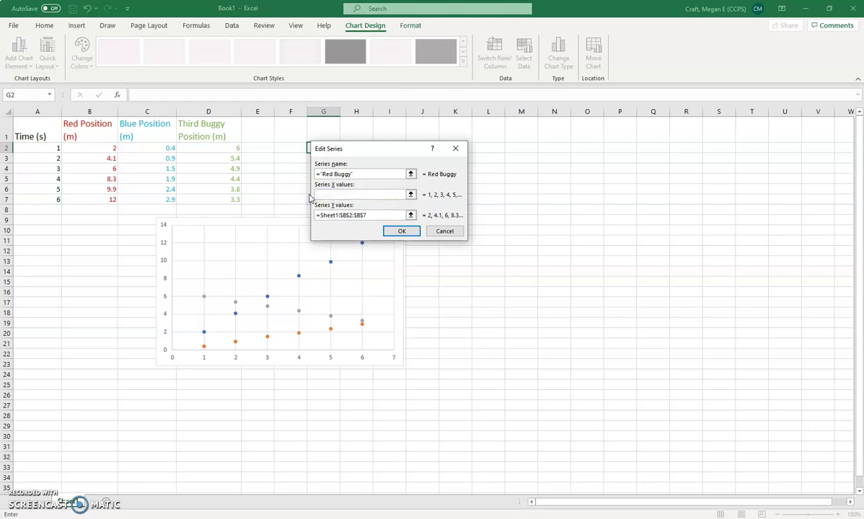
drag(58, 148, 45, 200)
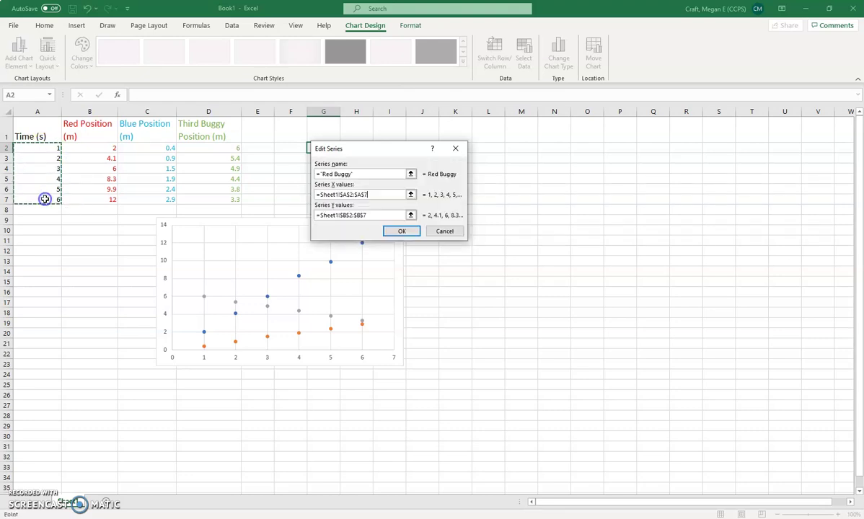
click(401, 231)
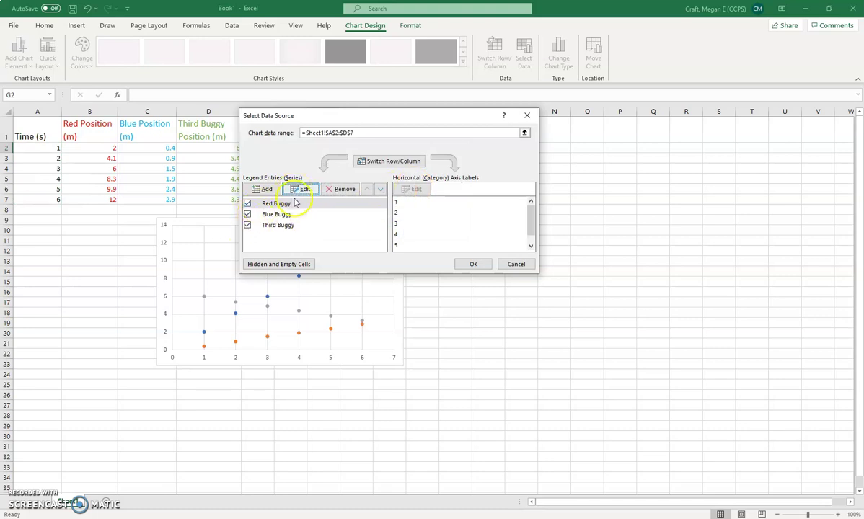
click(473, 262)
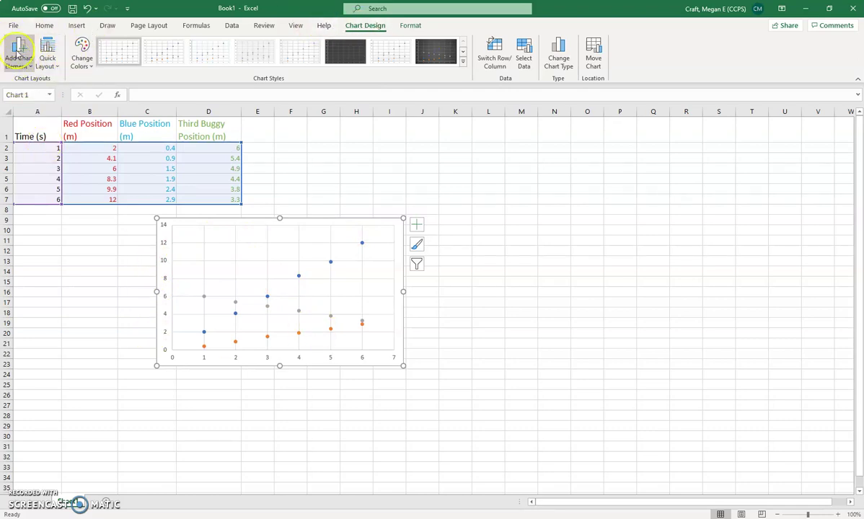
Apply the Layout 1 quick layout to the chart to include a chart title, axis titles and a legend.
click(31, 66)
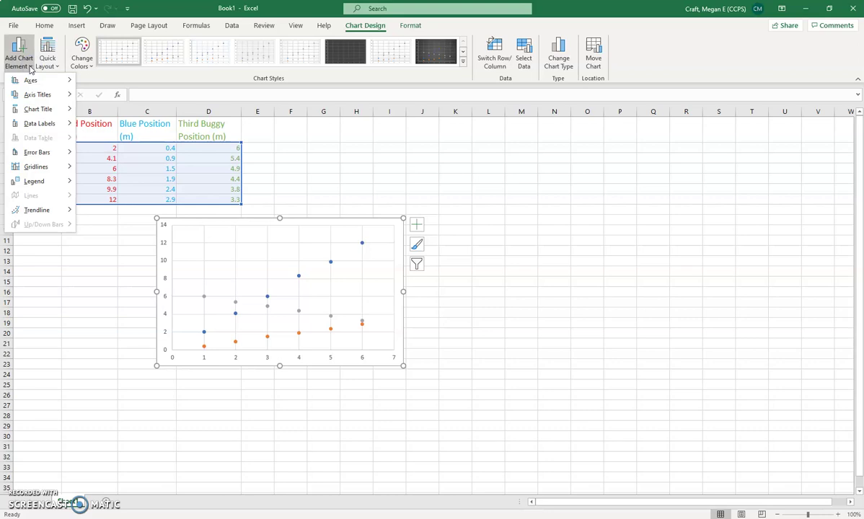
click(31, 66)
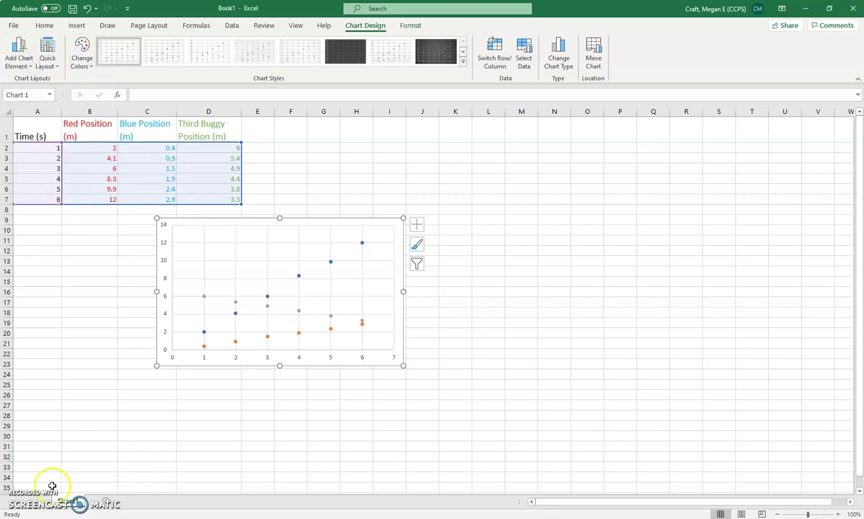
click(40, 70)
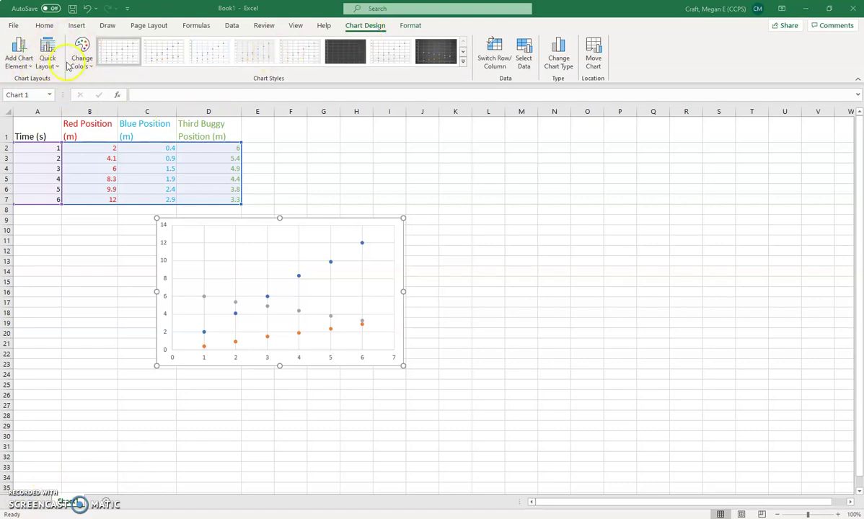
click(54, 65)
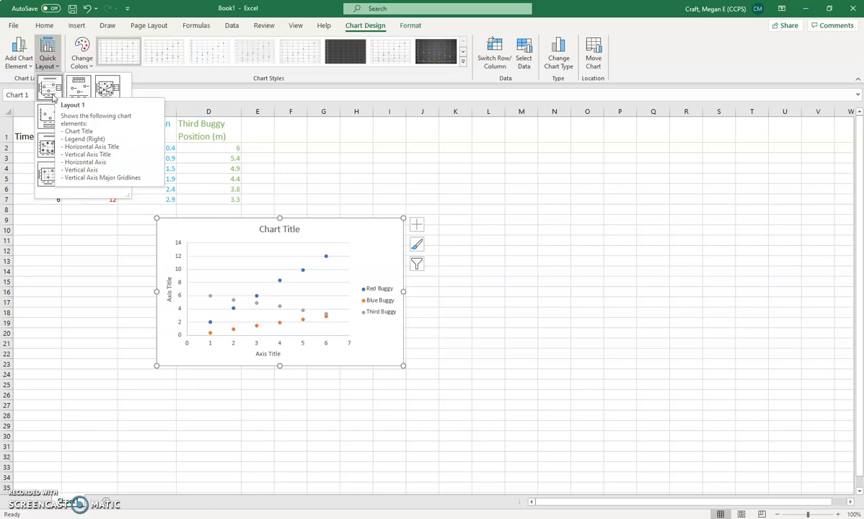
click(52, 92)
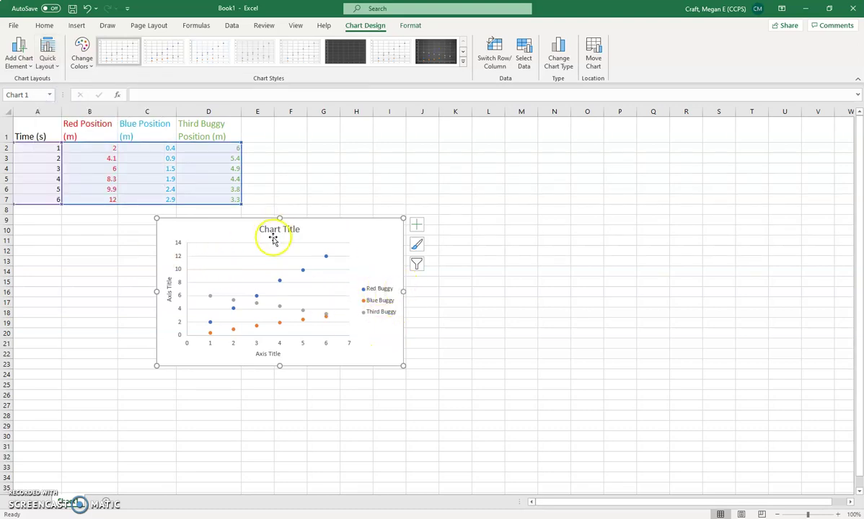
Title the chart's vertical axis "Position (m)" and its horizontal axis "Time (s)".
click(169, 290)
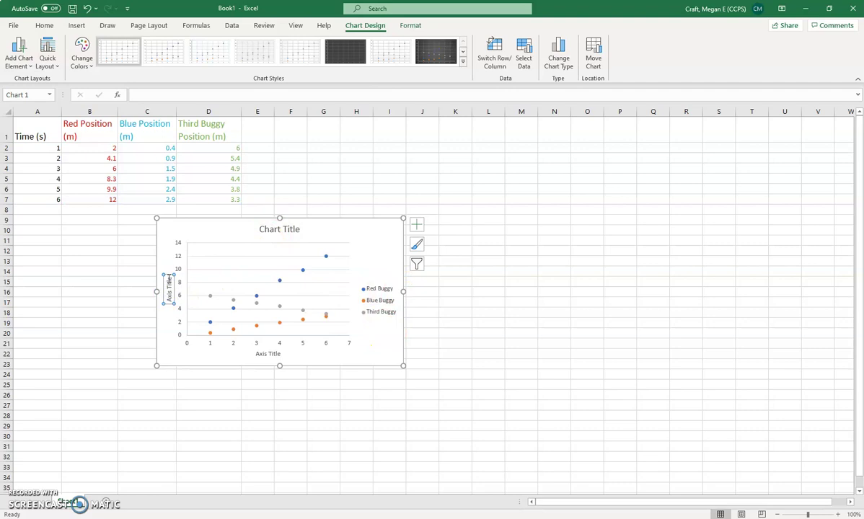
right_click(168, 302)
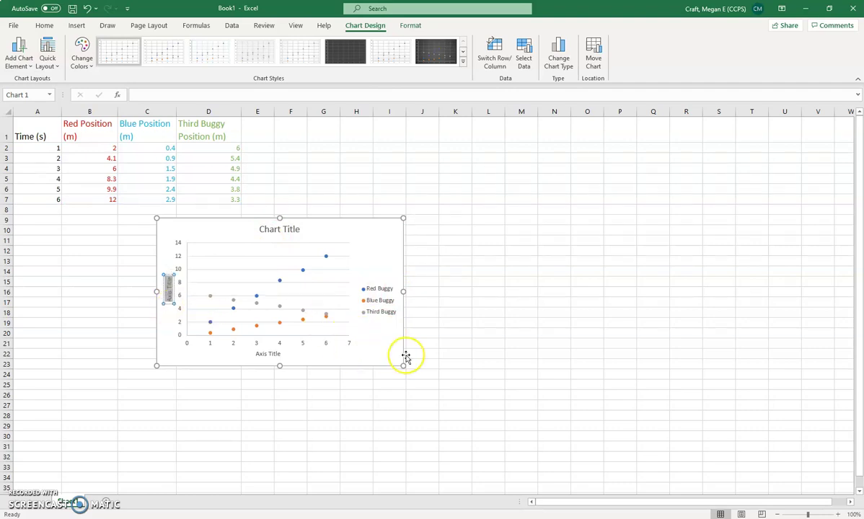
text(Position (m)
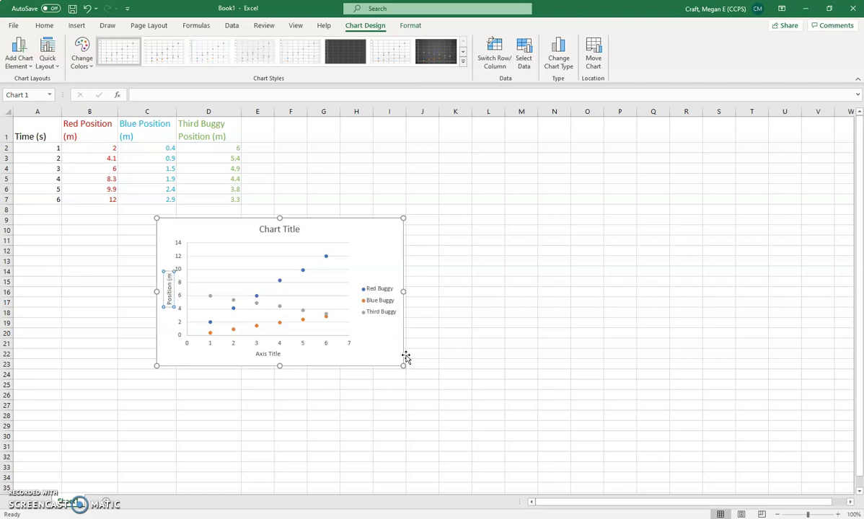
click(267, 353)
drag(259, 354, 289, 352)
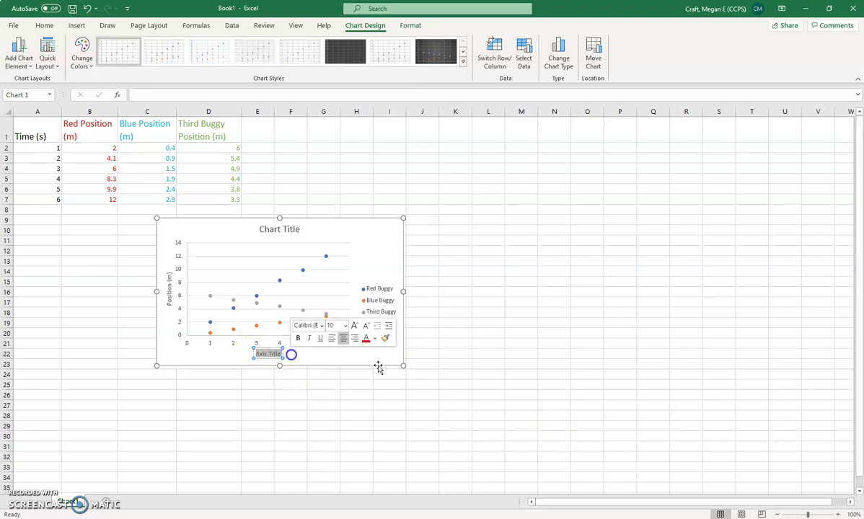
text(Time (s)
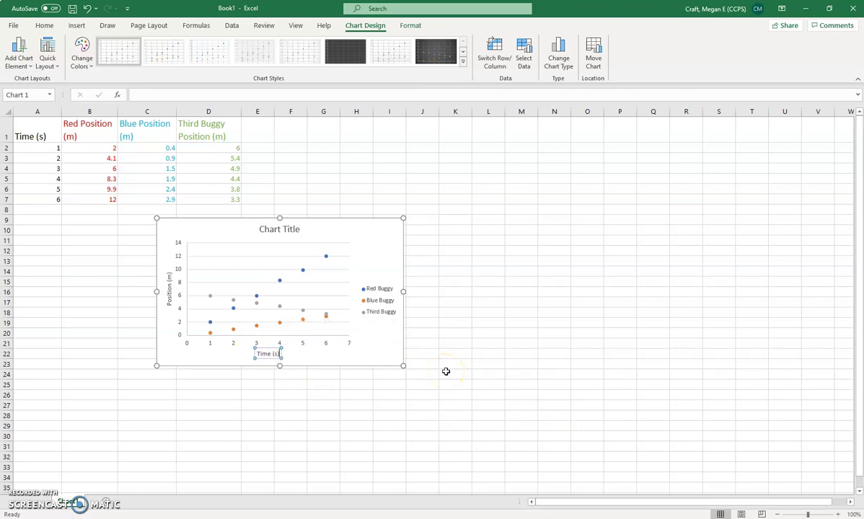
Replace the placeholder chart title with "Position vs. Time".
click(271, 231)
drag(259, 229, 322, 231)
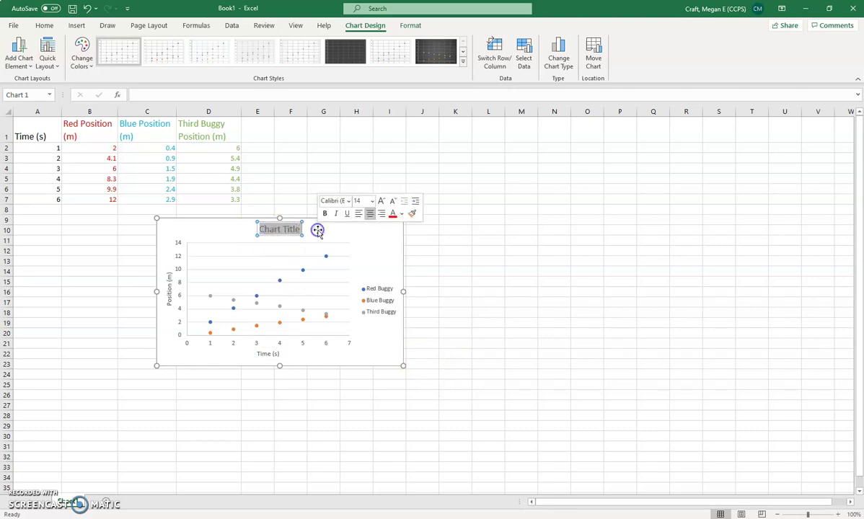
text(Position vs. T)
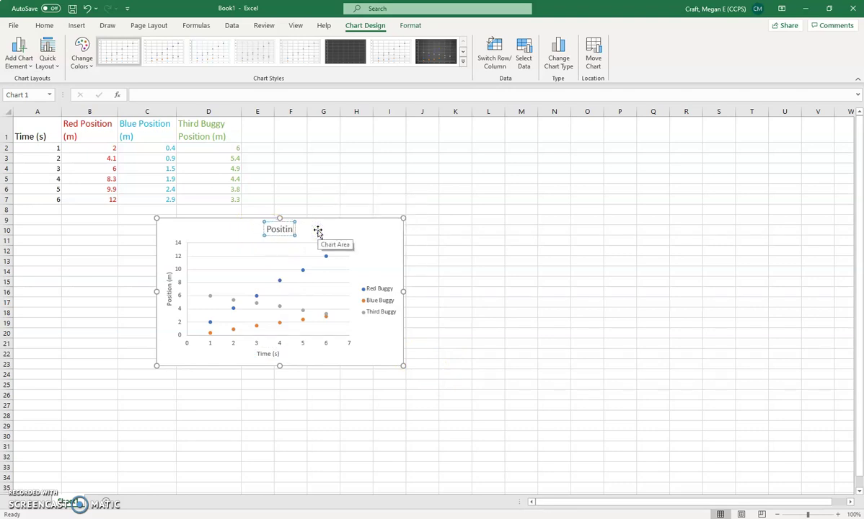
text(ime)
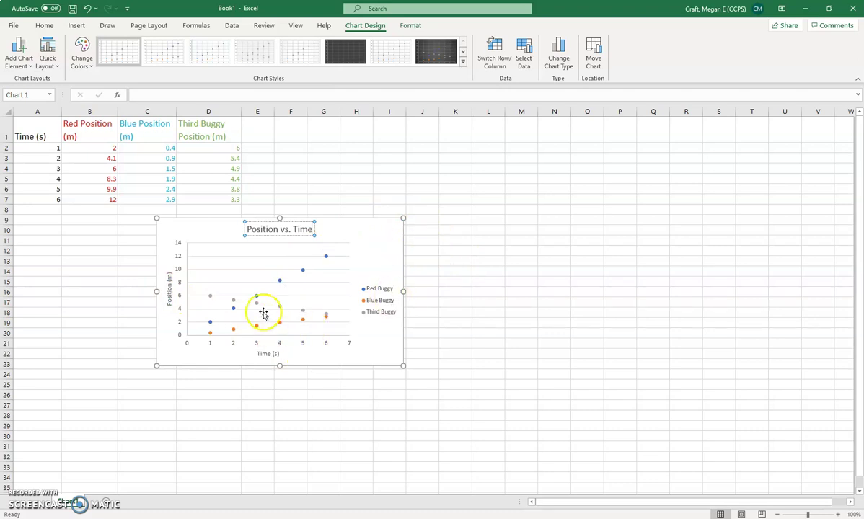
click(280, 281)
mouse_move(292, 285)
mouse_down()
mouse_move(234, 304)
mouse_move(304, 293)
mouse_up()
mouse_move(280, 281)
click(433, 269)
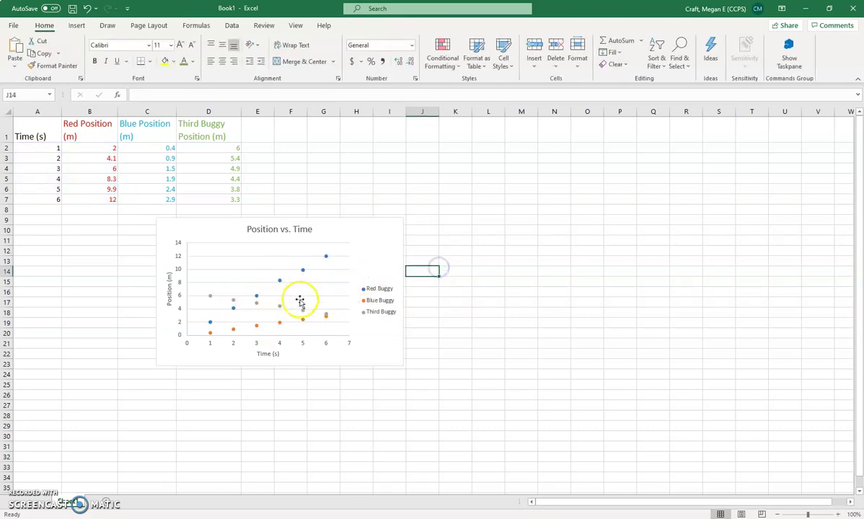
Add a linear trendline with its equation displayed to the Blue Buggy series, and move the equation just below the line.
mouse_move(283, 310)
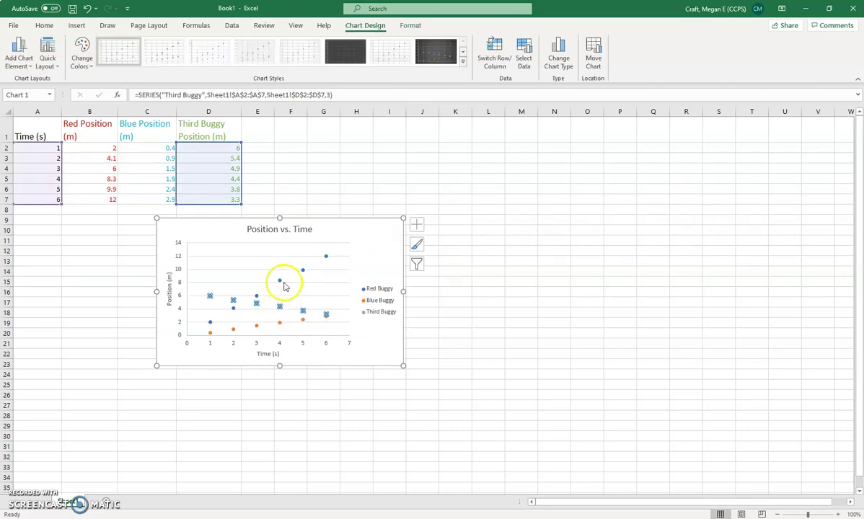
click(279, 322)
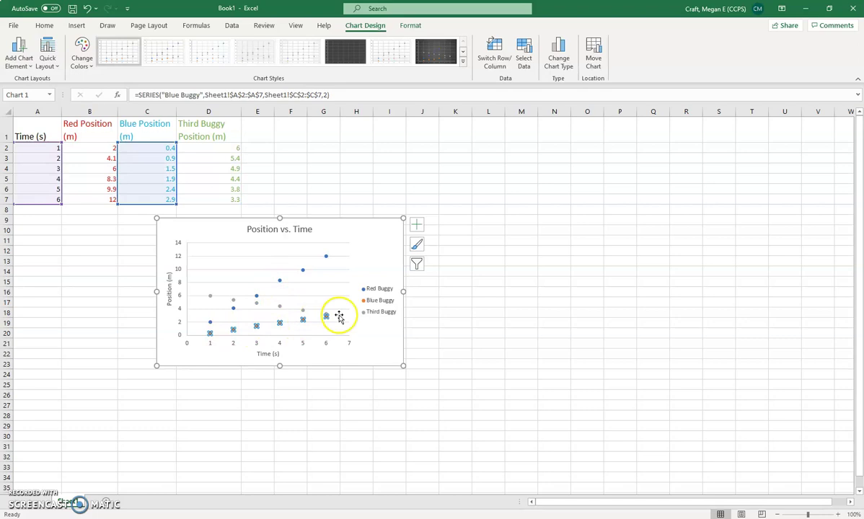
right_click(257, 327)
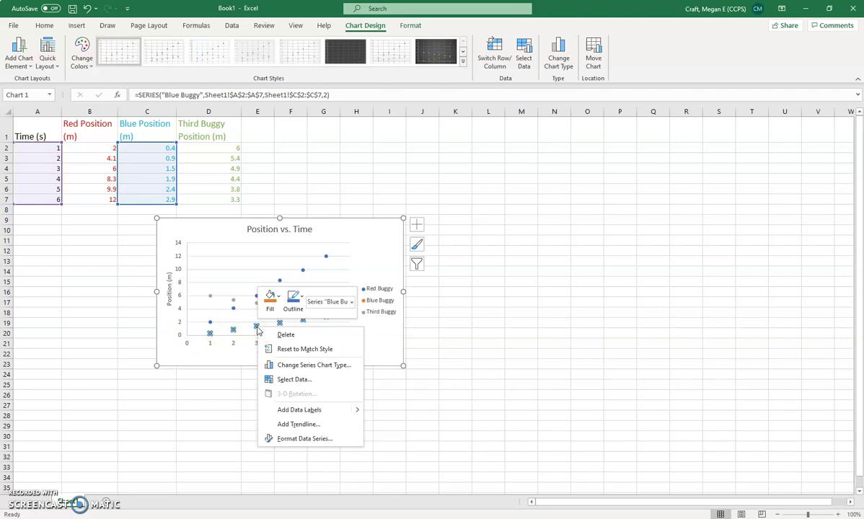
click(298, 425)
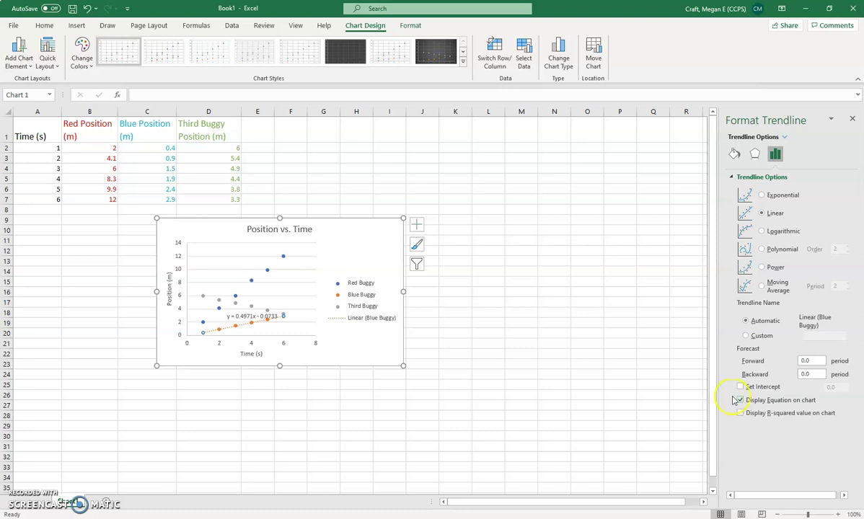
click(237, 317)
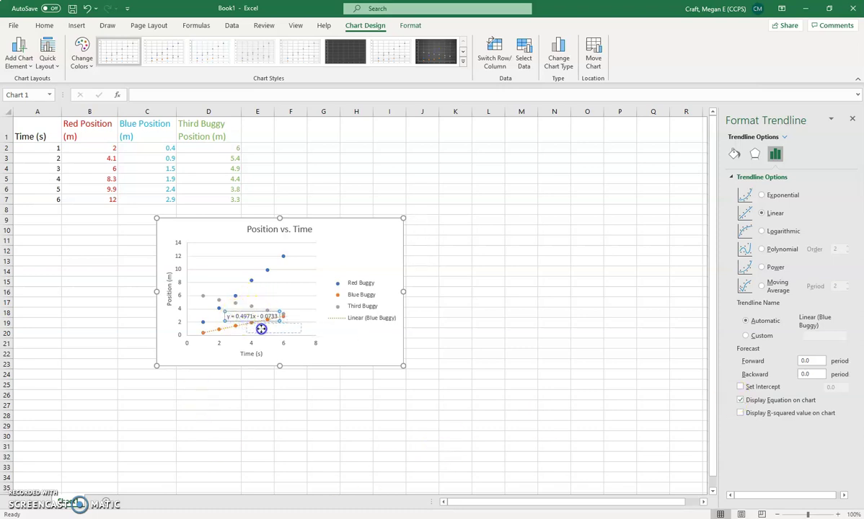
drag(267, 329, 267, 329)
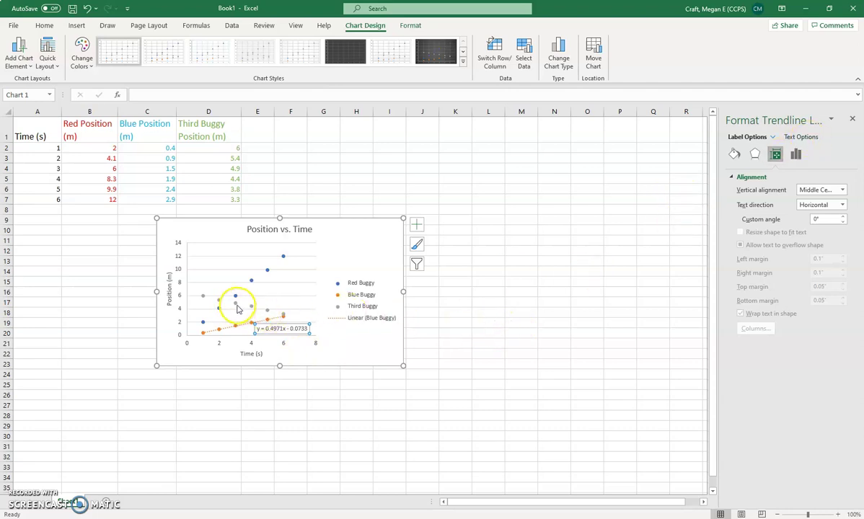
Add a linear trendline with its equation displayed to the Third Buggy series, and move the equation just above the line's right end.
mouse_move(253, 312)
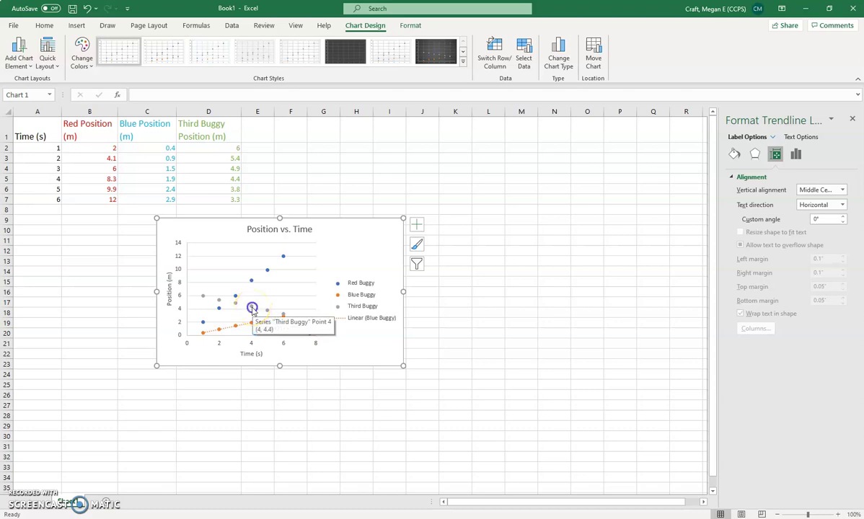
click(252, 309)
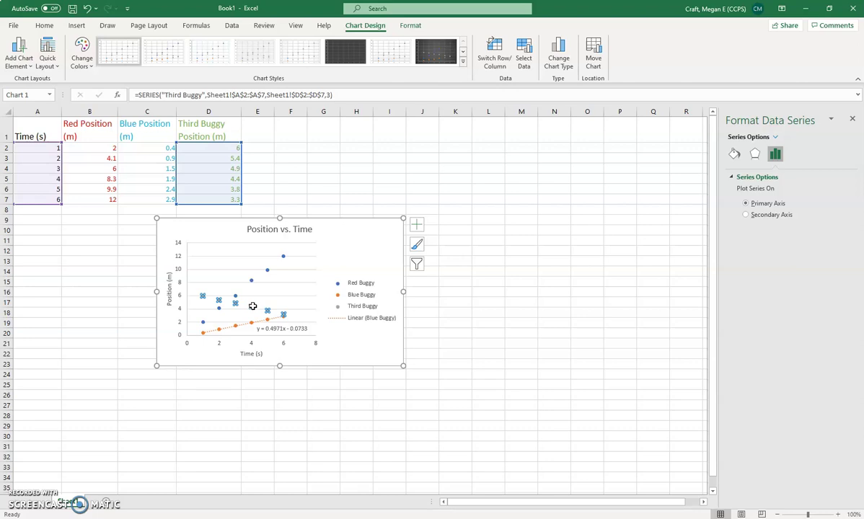
right_click(253, 308)
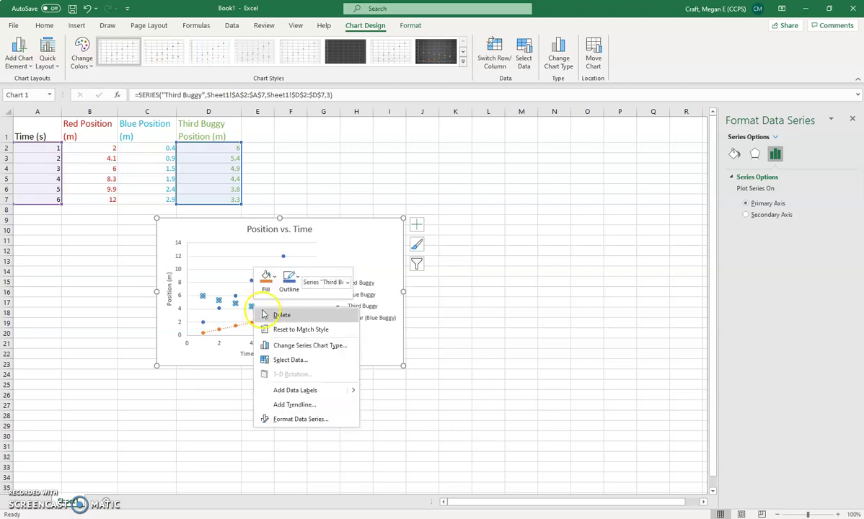
click(314, 407)
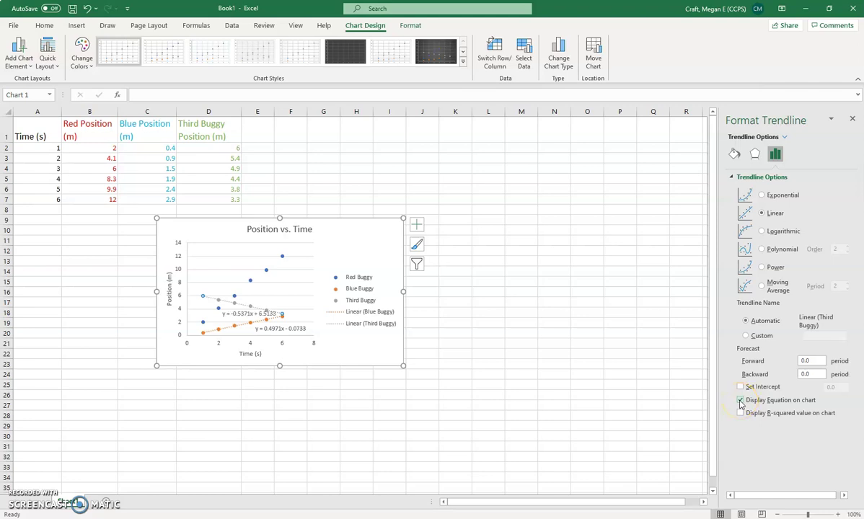
click(239, 312)
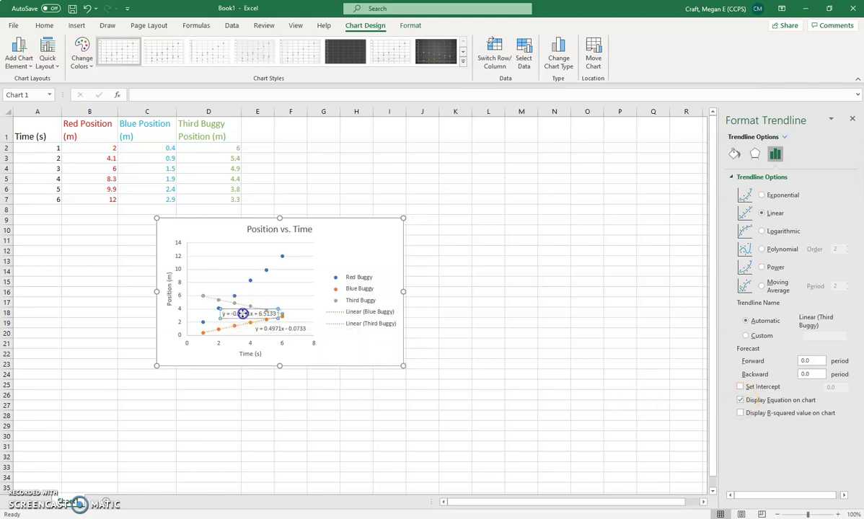
drag(277, 305, 279, 304)
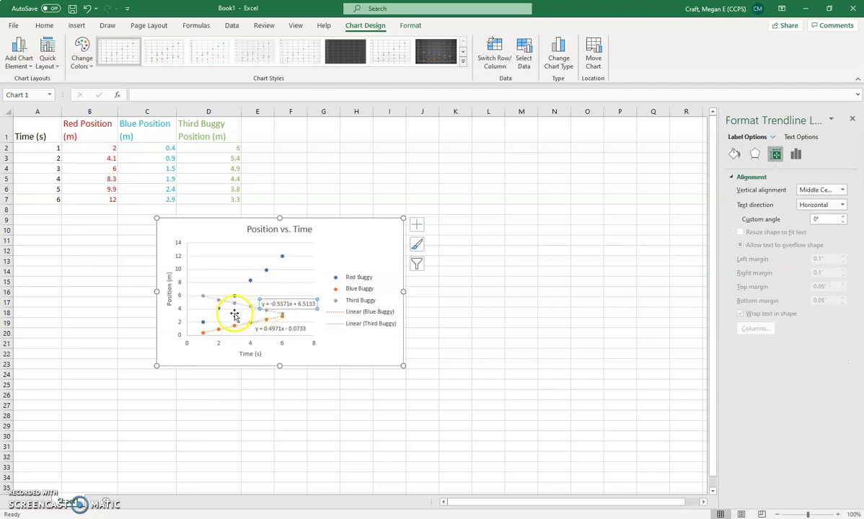
Add a linear trendline with its equation displayed to the Red Buggy series, and move the equation beside the line's upper end.
click(250, 281)
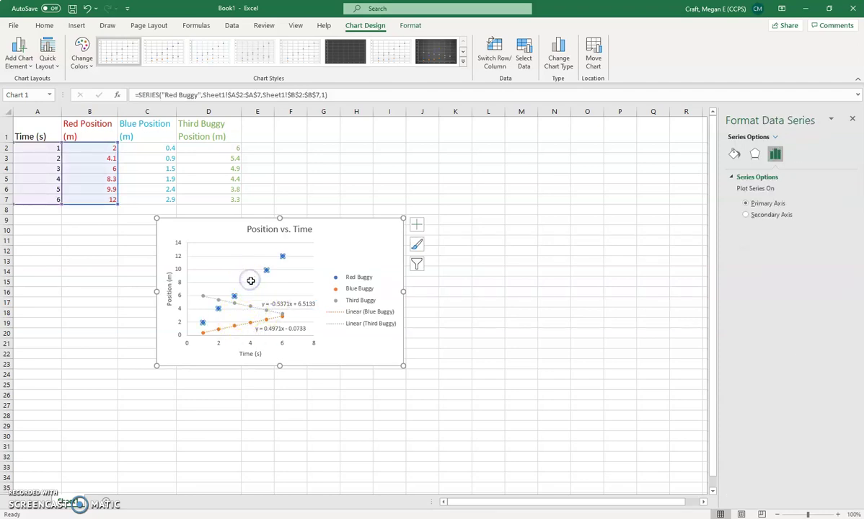
right_click(250, 281)
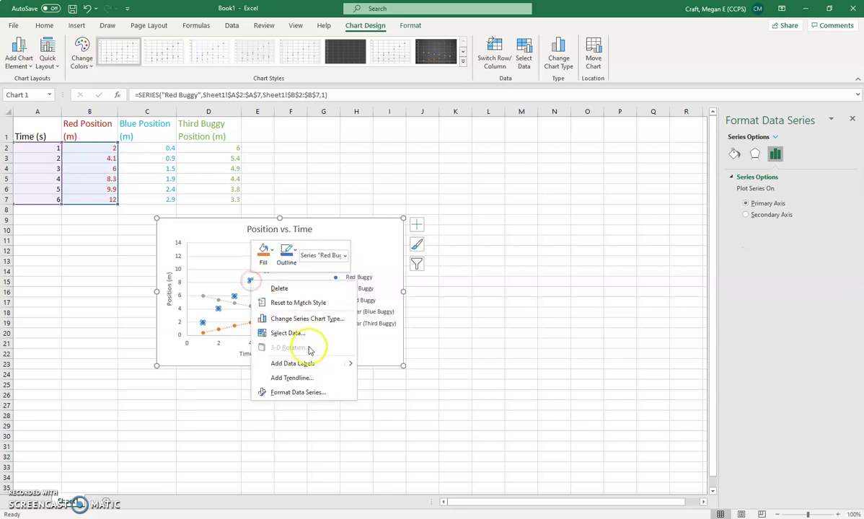
click(284, 377)
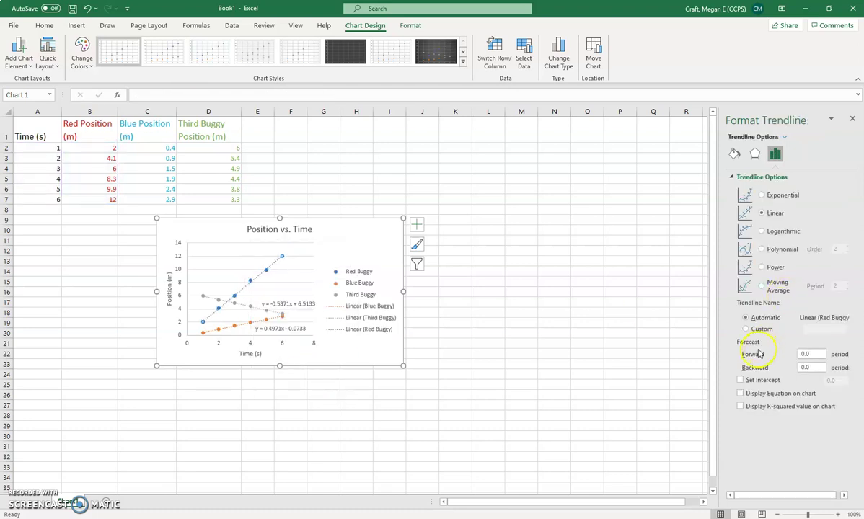
click(740, 393)
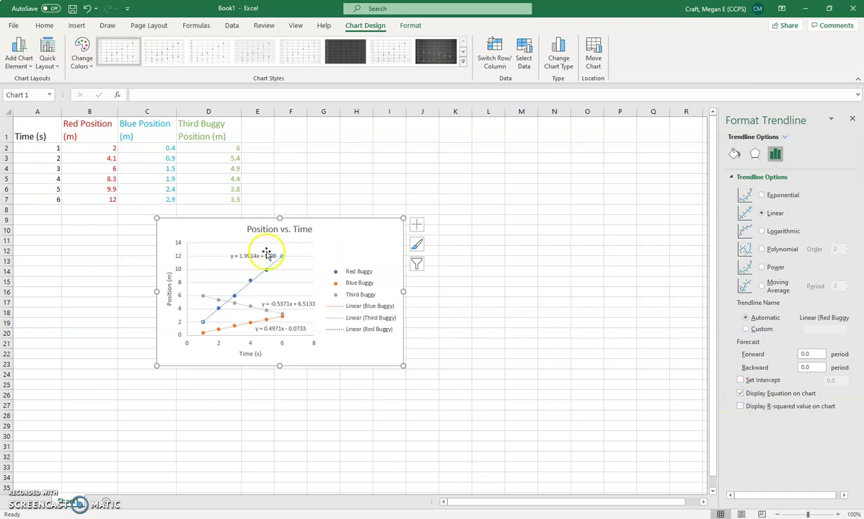
drag(257, 252, 303, 265)
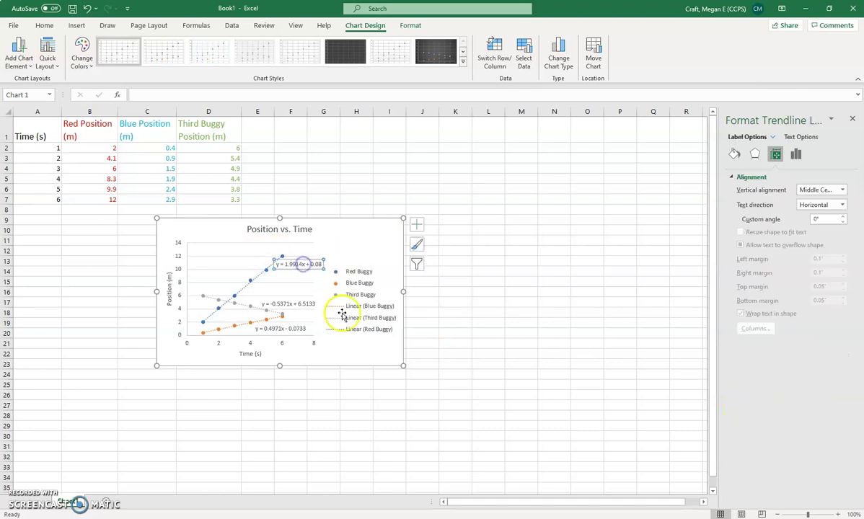
click(545, 221)
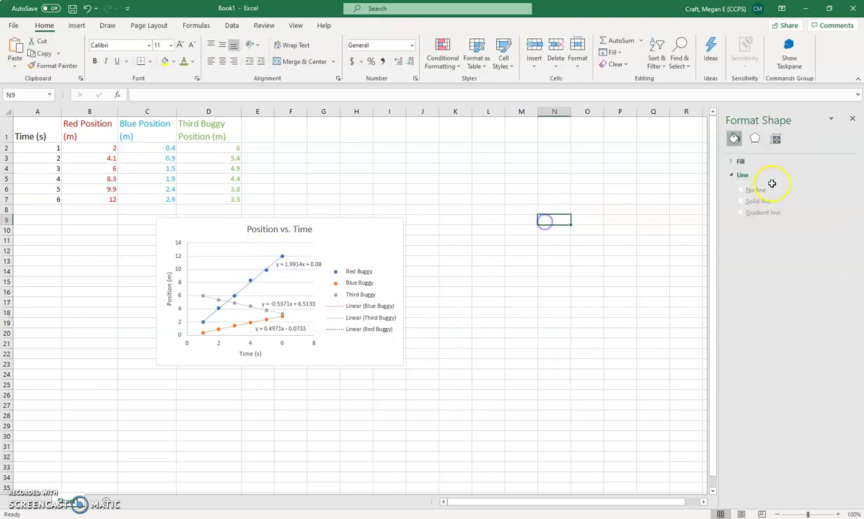
click(852, 120)
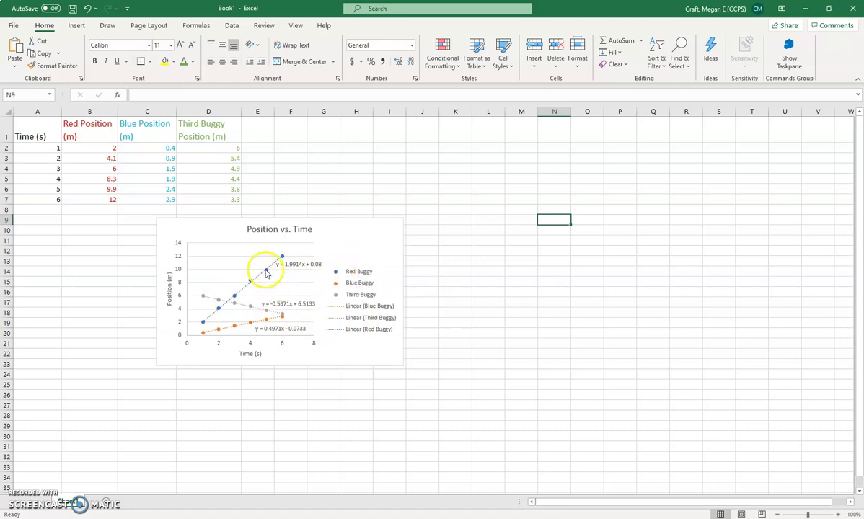
Set the outline colour of the Red Buggy trendline to standard Red.
click(267, 273)
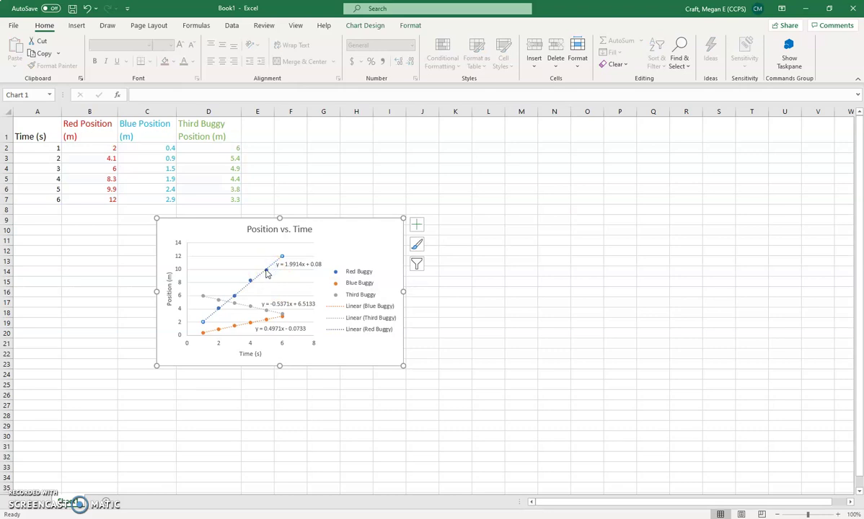
right_click(266, 273)
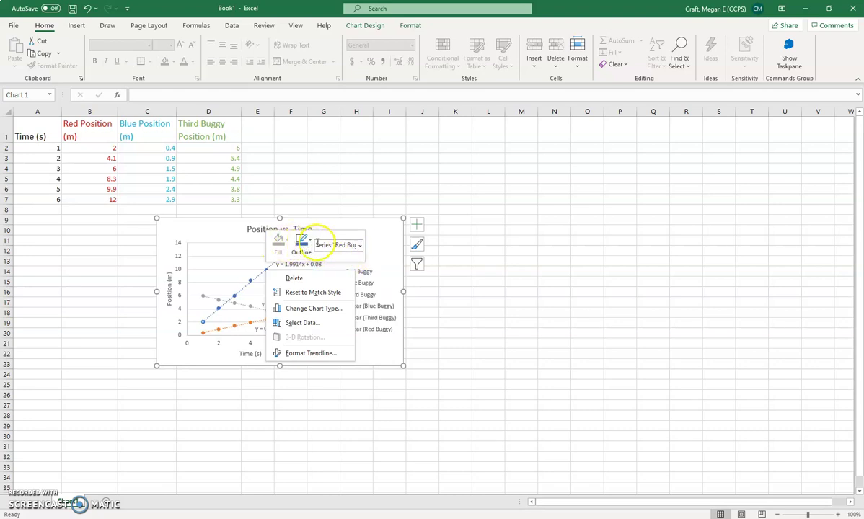
click(308, 245)
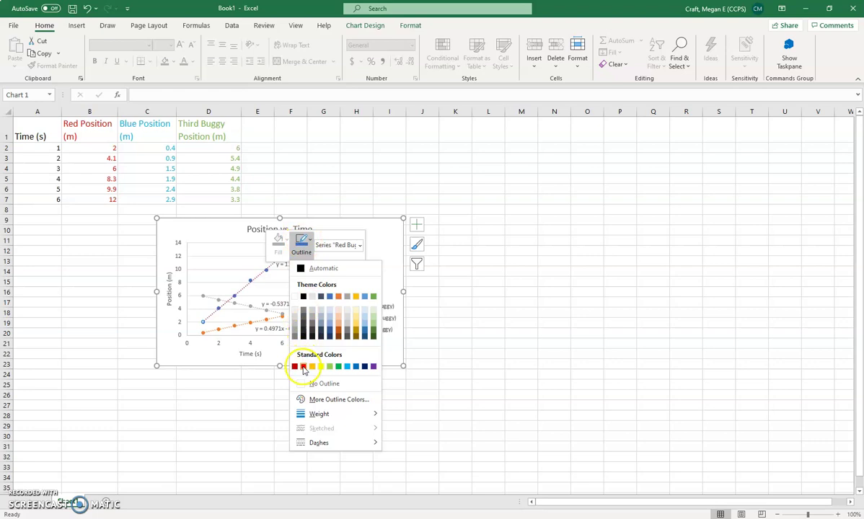
click(304, 367)
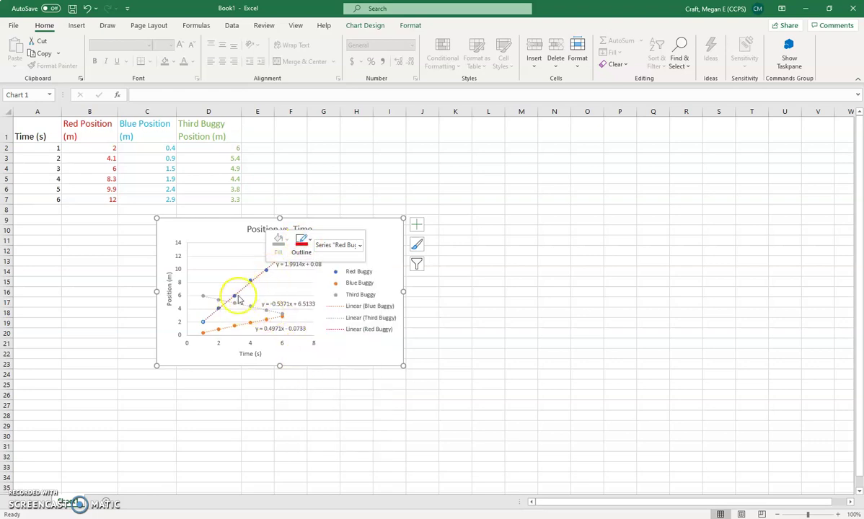
Select the Red Buggy series in the chart and fill its markers with standard Red.
click(359, 245)
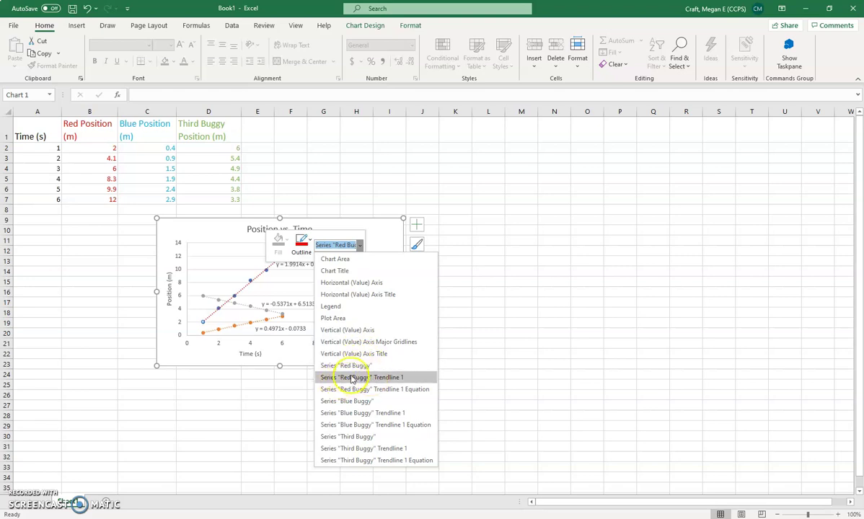
click(347, 368)
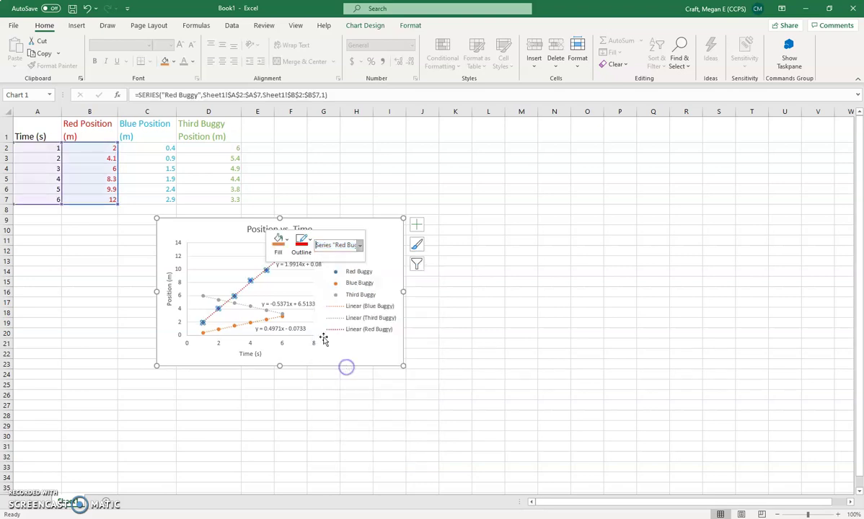
click(285, 242)
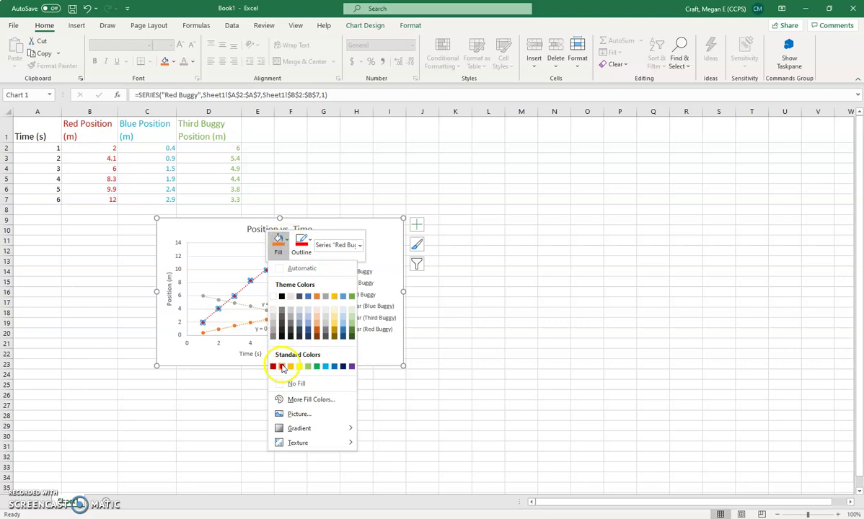
click(281, 366)
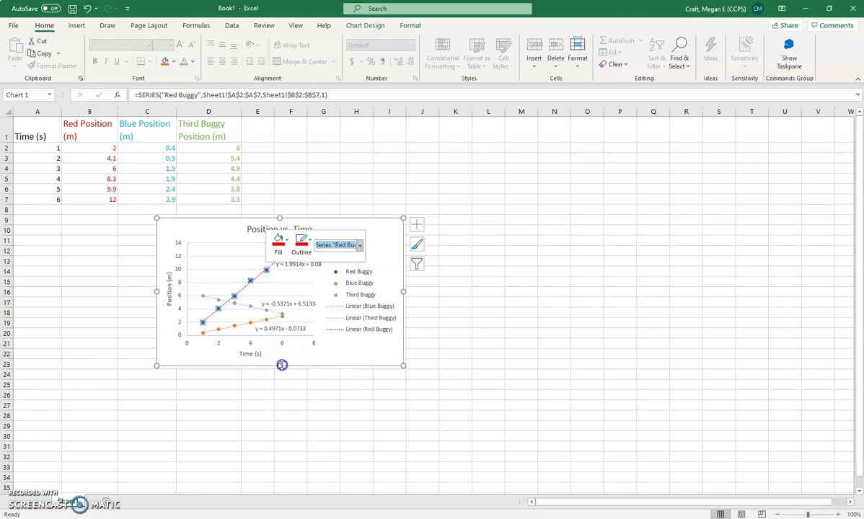
click(441, 288)
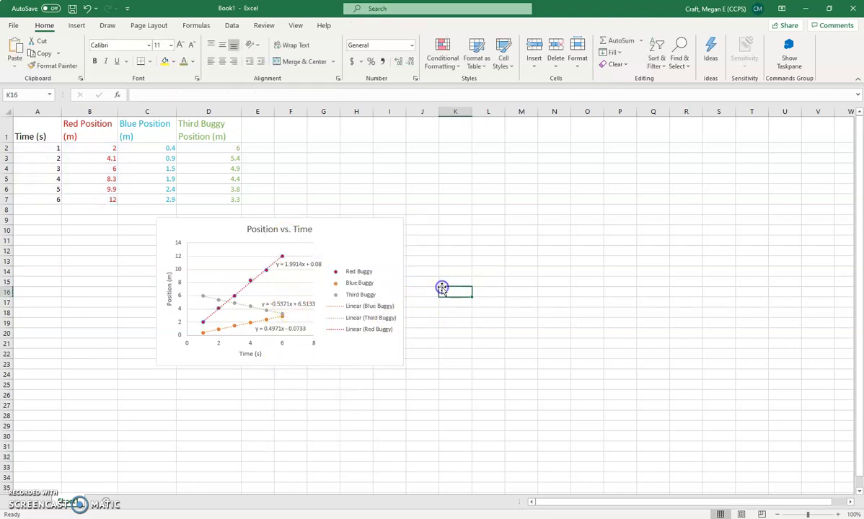
Set the outline colour of the Blue Buggy trendline to standard Blue.
click(251, 323)
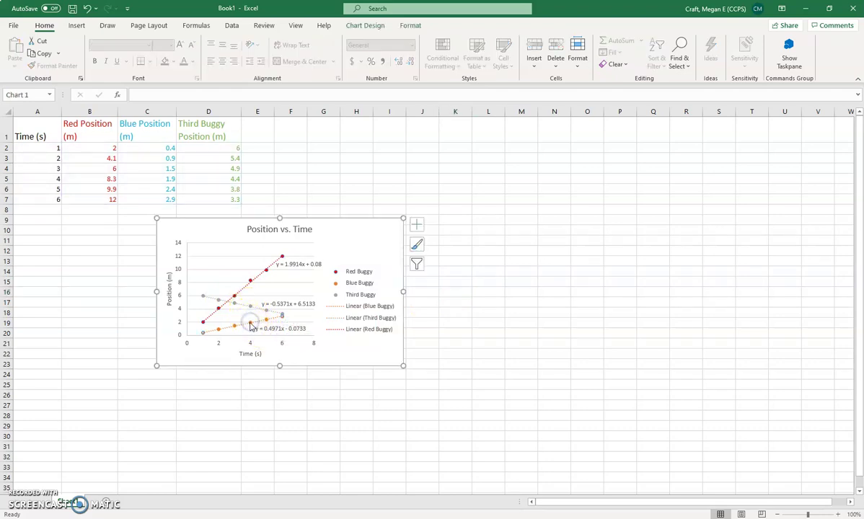
right_click(251, 324)
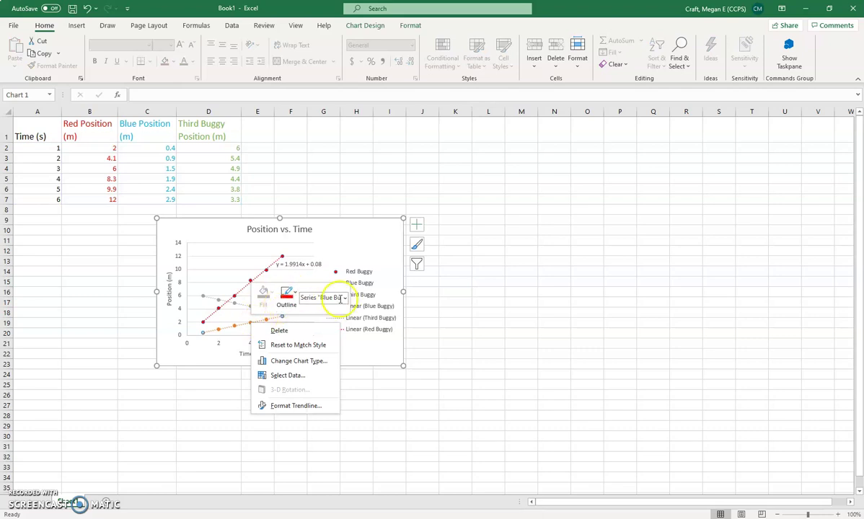
click(345, 299)
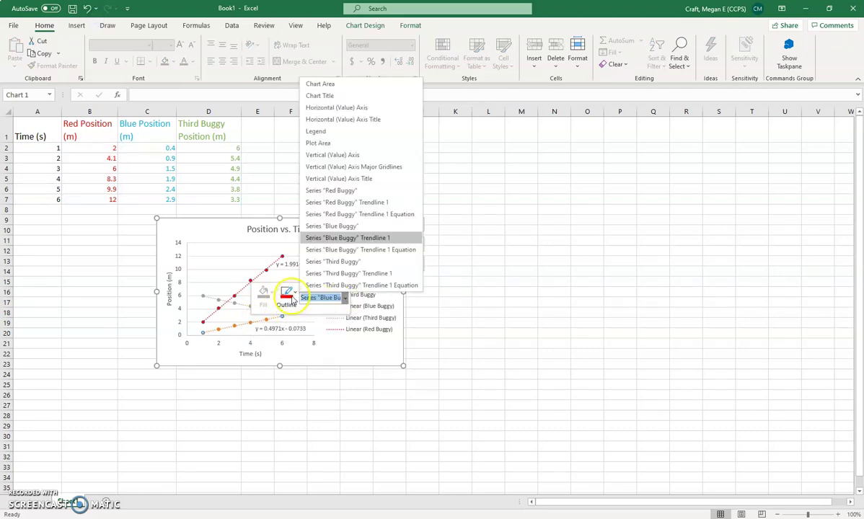
click(289, 296)
click(288, 296)
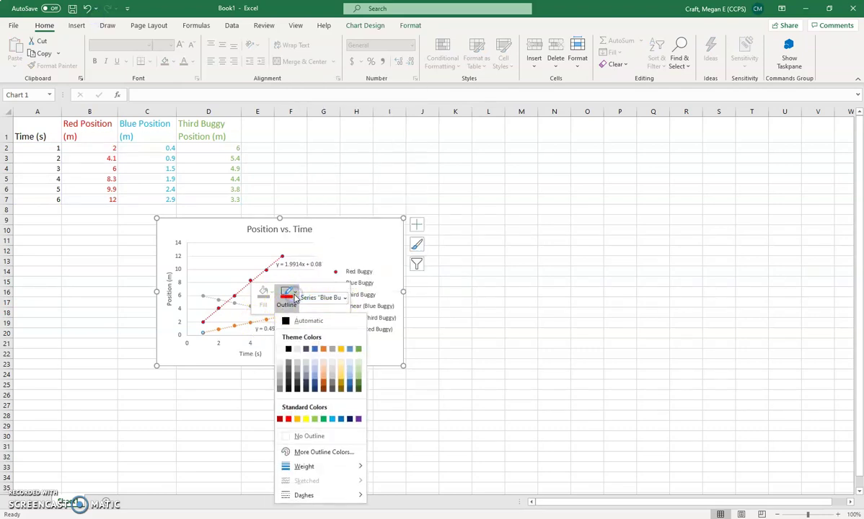
click(339, 418)
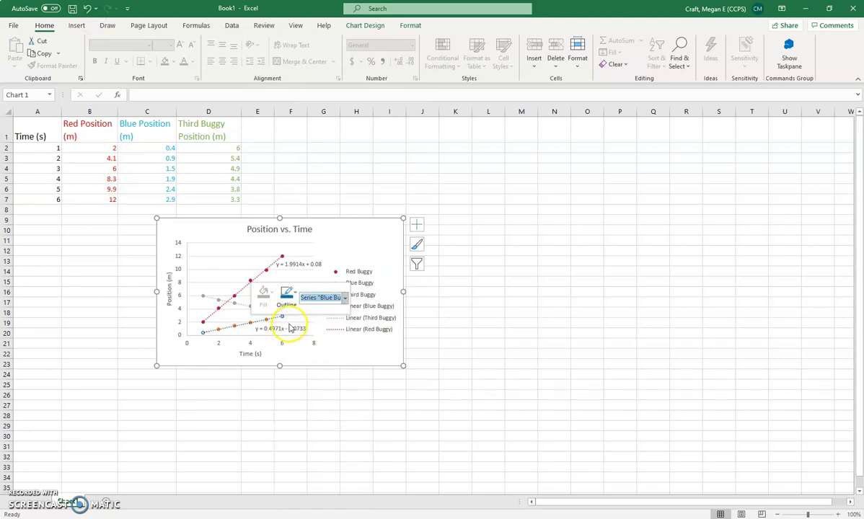
Select the Blue Buggy series in the chart and fill its markers with standard Blue.
click(345, 297)
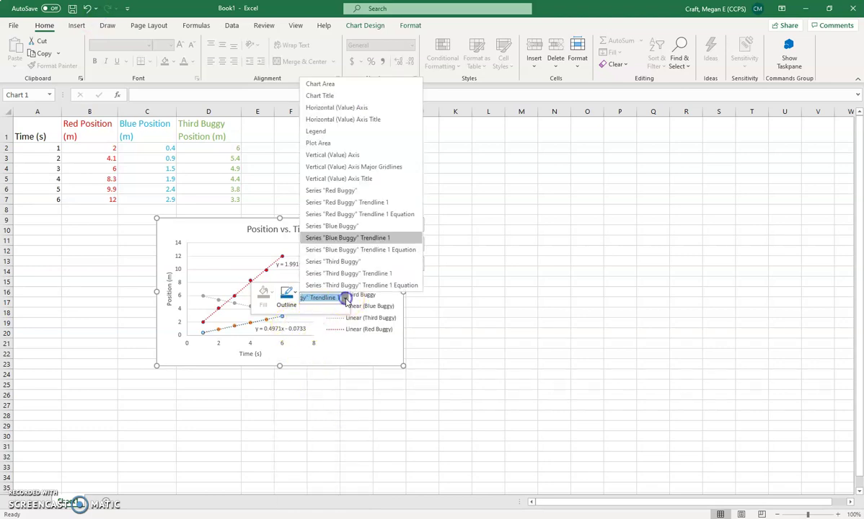
click(339, 225)
click(272, 294)
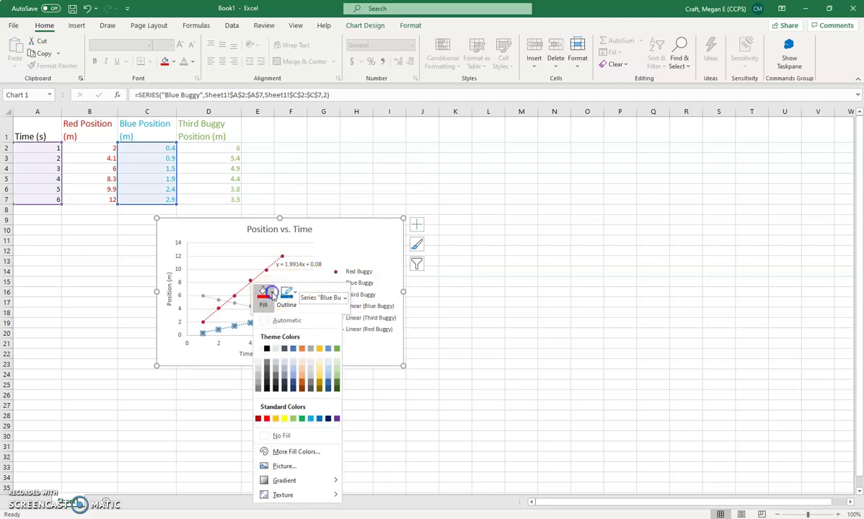
click(318, 421)
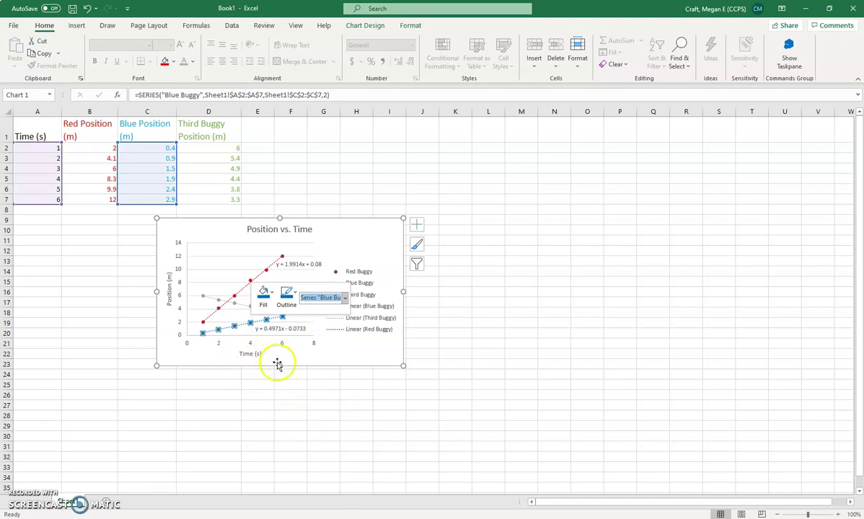
click(203, 375)
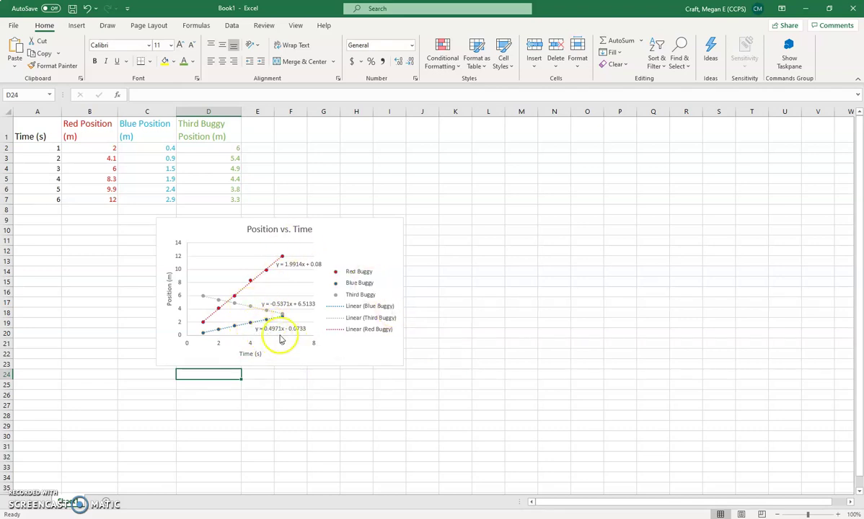
right_click(235, 329)
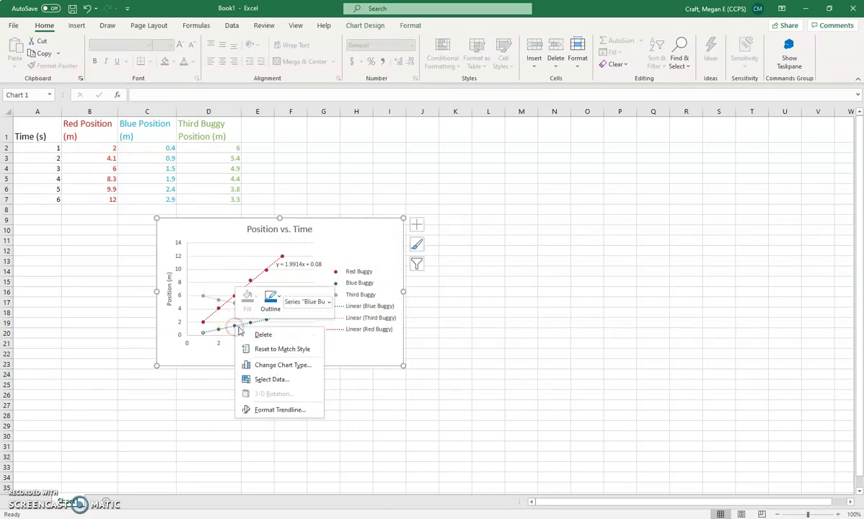
click(300, 303)
click(328, 302)
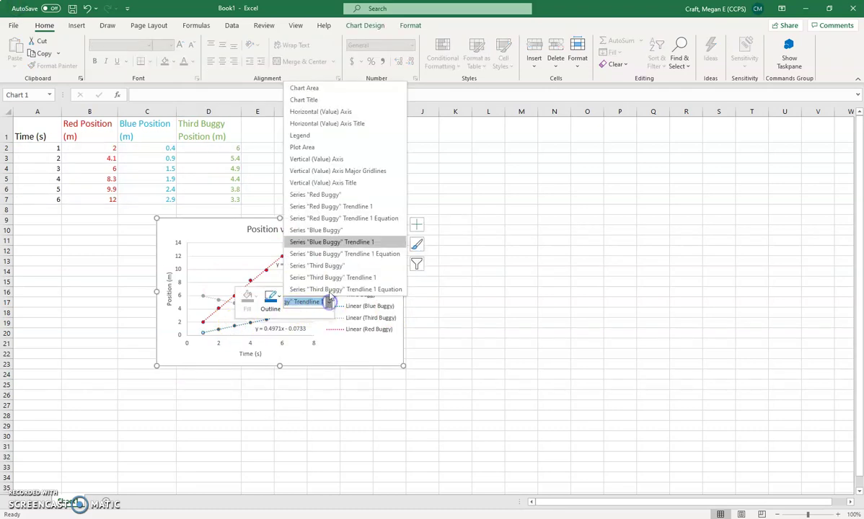
click(332, 232)
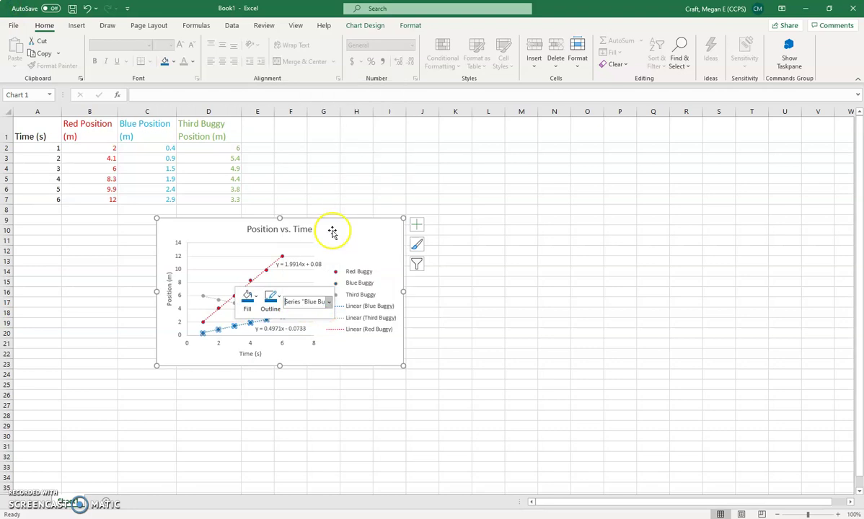
click(271, 298)
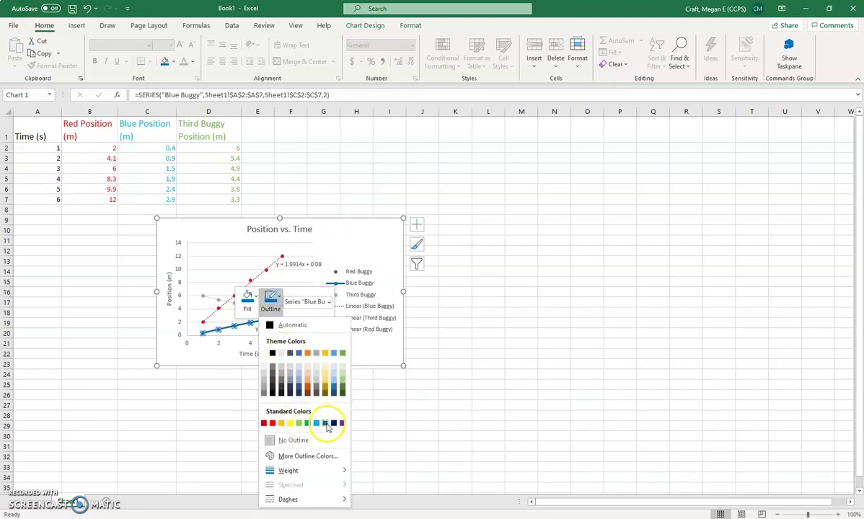
click(270, 297)
click(248, 298)
click(449, 352)
click(476, 269)
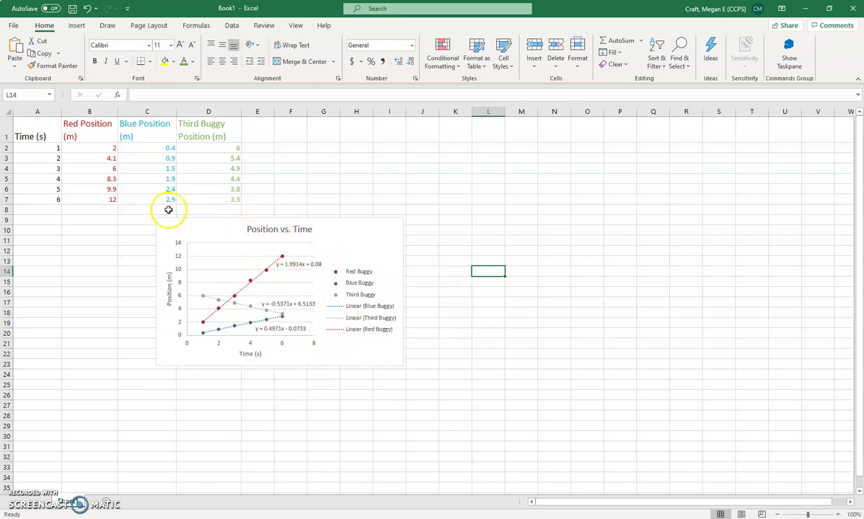
Draw a black ink arrow from the Red Buggy equation to the empty cells beside the chart and handwrite "y=mx+b" there.
click(78, 26)
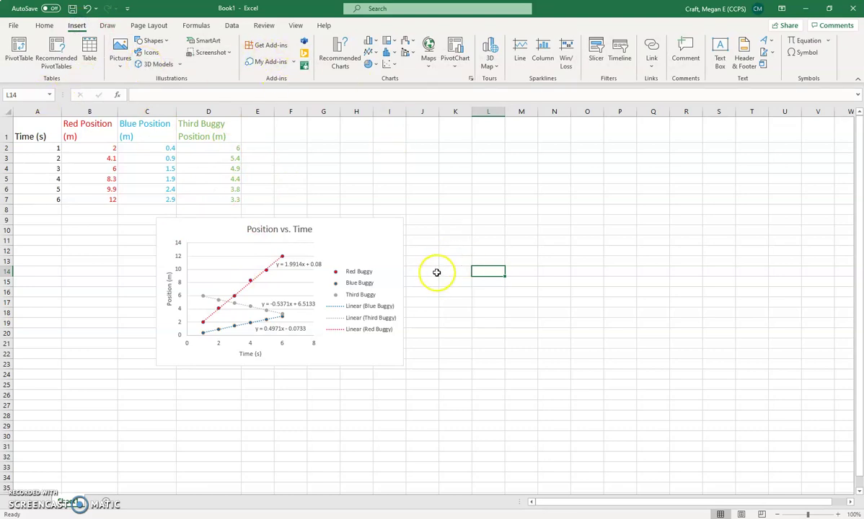
click(107, 26)
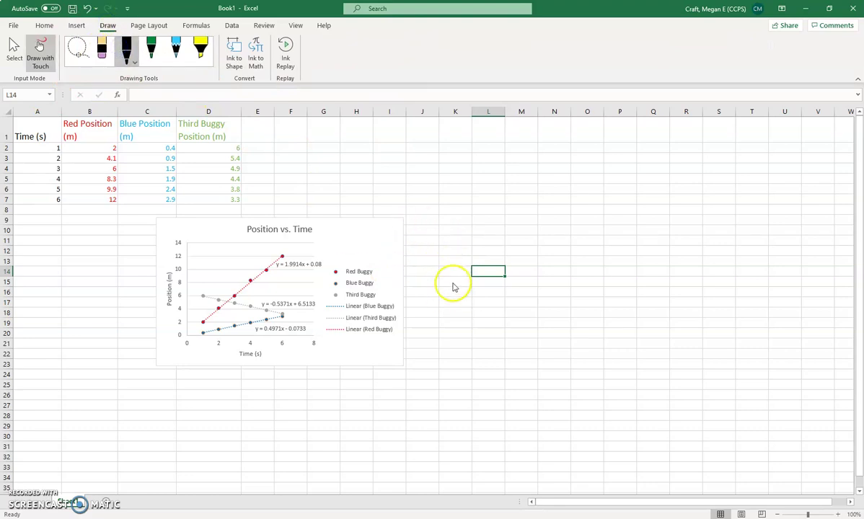
mouse_move(325, 264)
mouse_down()
mouse_move(463, 242)
mouse_move(451, 264)
mouse_move(478, 236)
mouse_move(515, 247)
mouse_move(506, 248)
mouse_move(529, 239)
mouse_move(525, 245)
mouse_move(548, 249)
mouse_move(541, 249)
mouse_up()
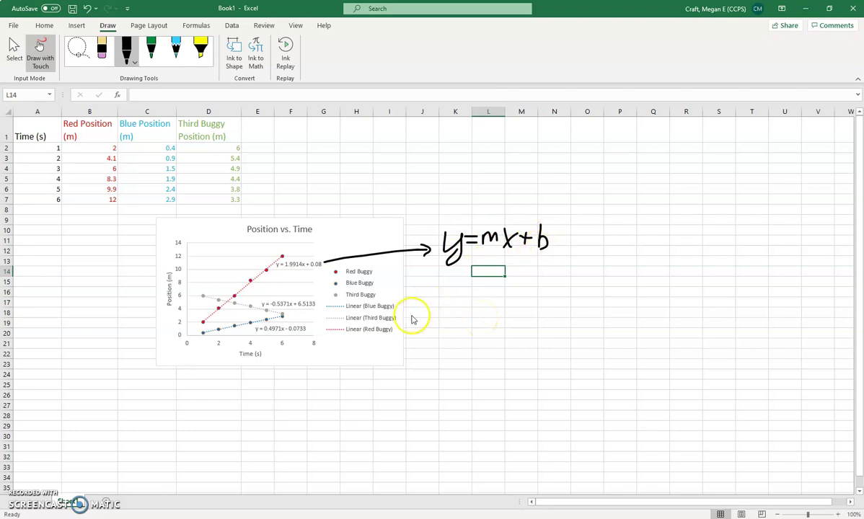
drag(453, 250, 445, 264)
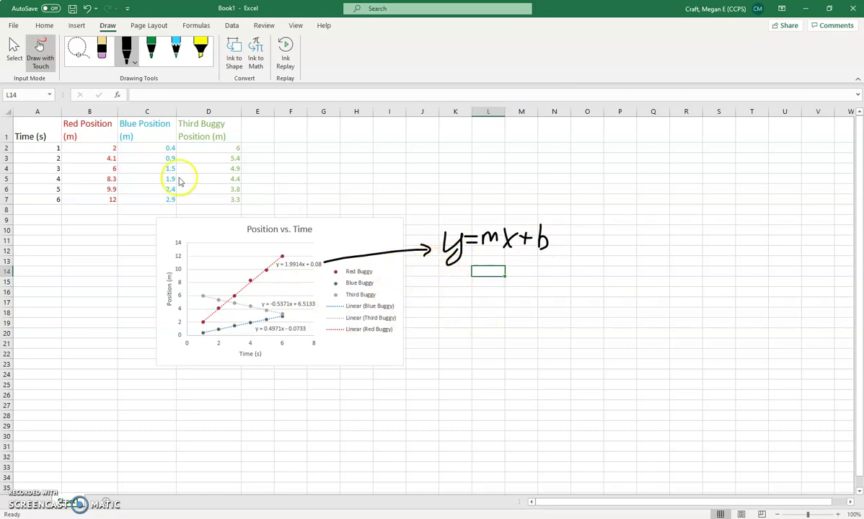
In green ink, underline the y of the Red Buggy equation, mark the Position axis title, and write "x" beneath the handwritten y.
click(151, 49)
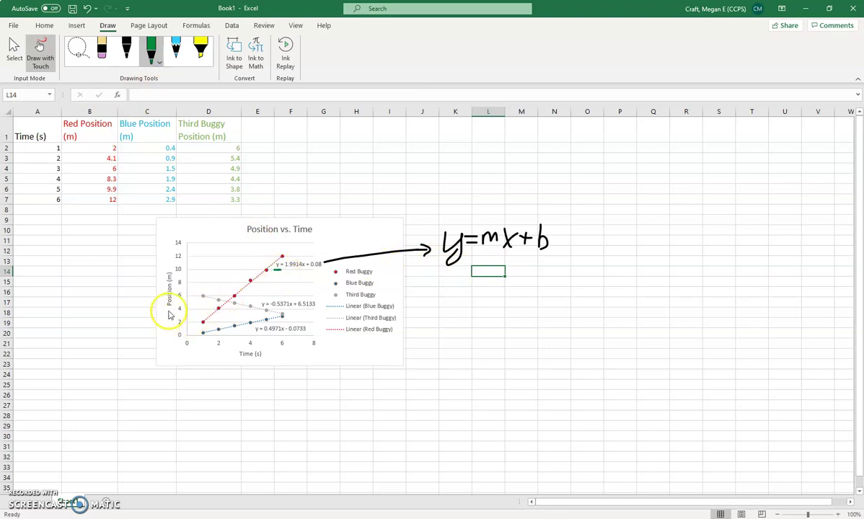
drag(174, 314, 173, 303)
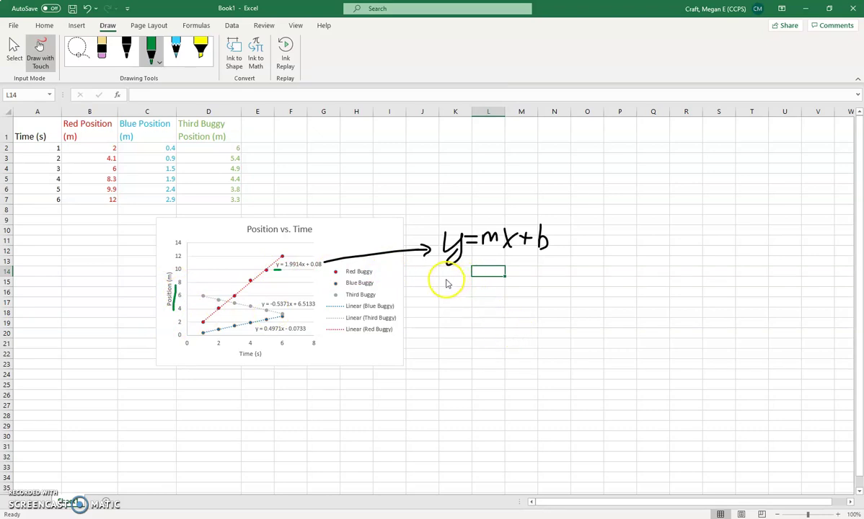
mouse_move(445, 280)
mouse_down()
mouse_move(458, 298)
mouse_move(445, 299)
mouse_up()
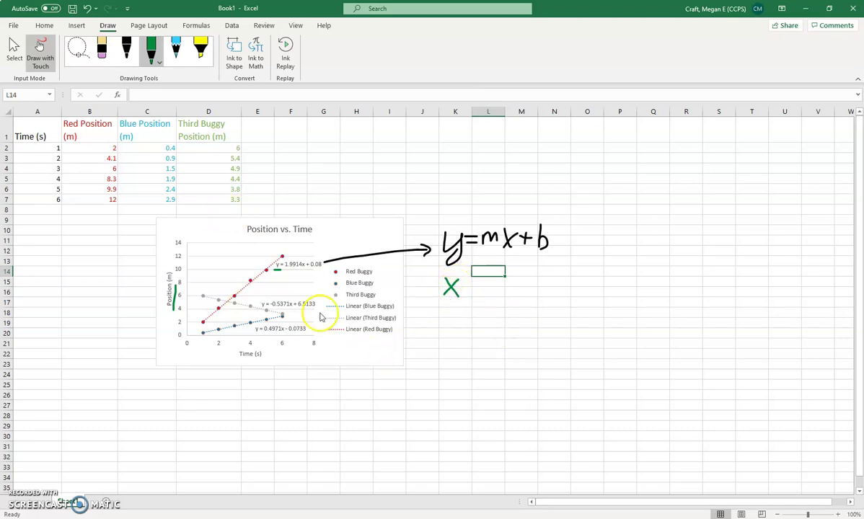
Sketch in green above the chart a track line with tick marks and two buggies, labelling the starting buggy "(0,0)".
mouse_move(307, 203)
mouse_down()
mouse_move(309, 194)
mouse_move(309, 207)
mouse_move(418, 210)
mouse_move(315, 194)
mouse_up()
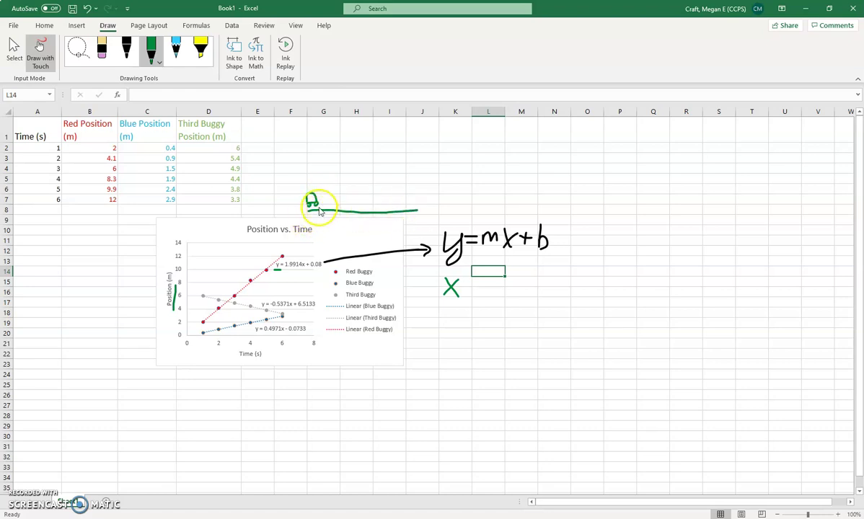
mouse_move(370, 207)
mouse_down()
mouse_move(370, 216)
mouse_move(406, 216)
mouse_up()
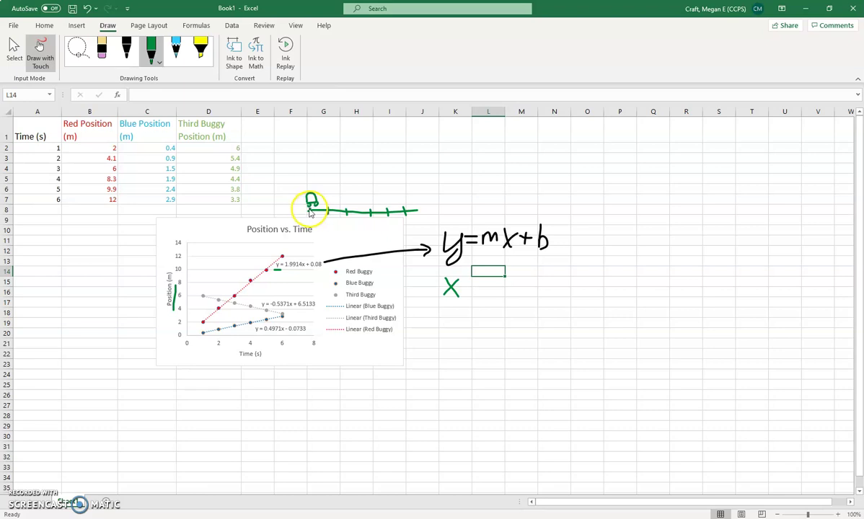
drag(329, 207, 328, 215)
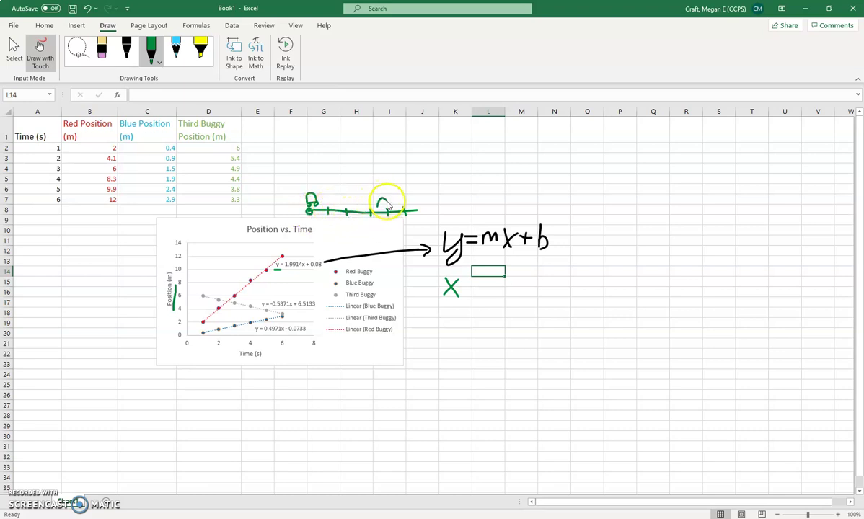
drag(395, 207, 380, 210)
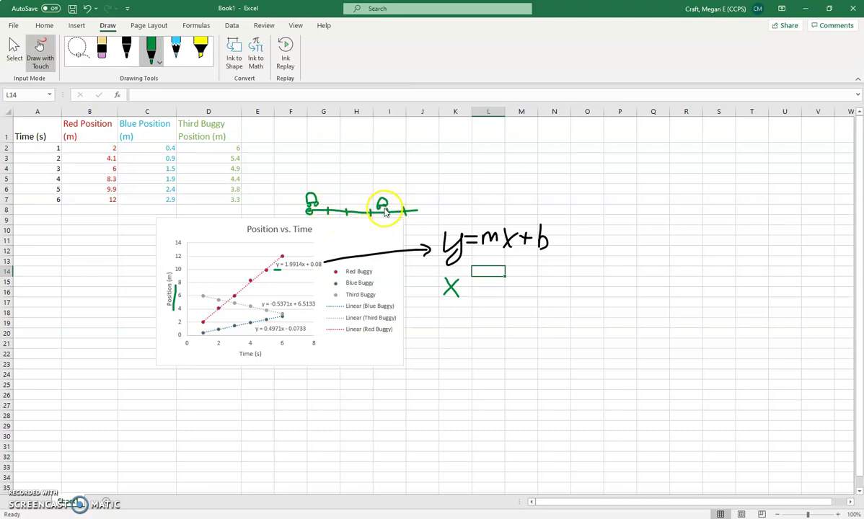
mouse_move(295, 179)
mouse_down()
mouse_move(294, 189)
mouse_move(309, 190)
mouse_move(315, 179)
mouse_move(320, 189)
mouse_up()
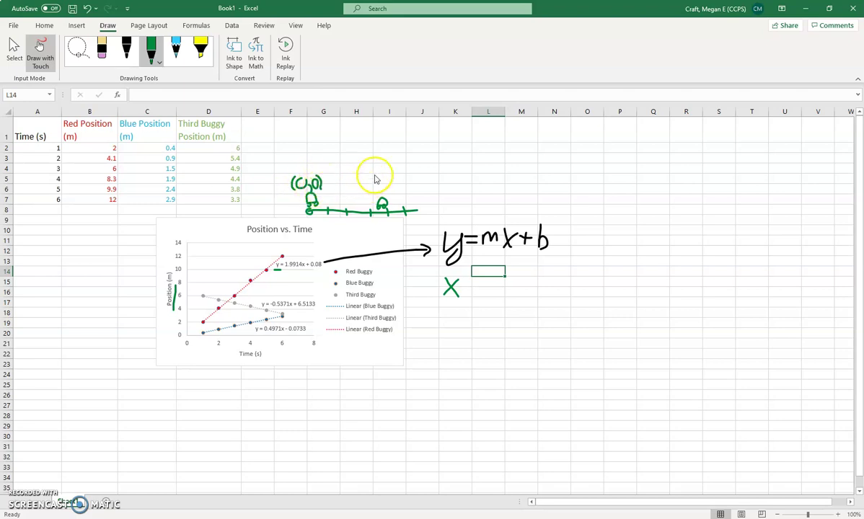
Label the second buggy "(4,0)" in green, draw arrows above both buggies' first coordinates, and add "=" after the handwritten x.
mouse_move(375, 176)
mouse_down()
mouse_move(382, 189)
mouse_move(396, 172)
mouse_move(404, 189)
mouse_up()
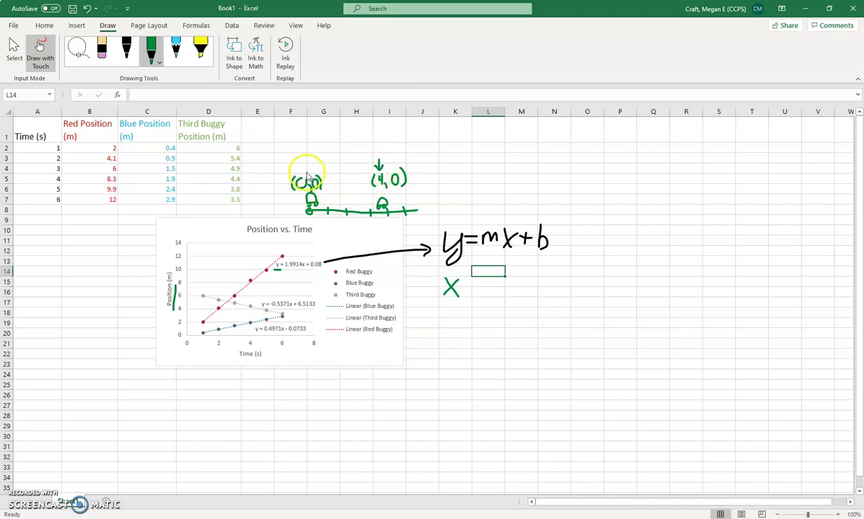
mouse_move(298, 164)
mouse_down()
mouse_move(299, 175)
mouse_move(305, 169)
mouse_up()
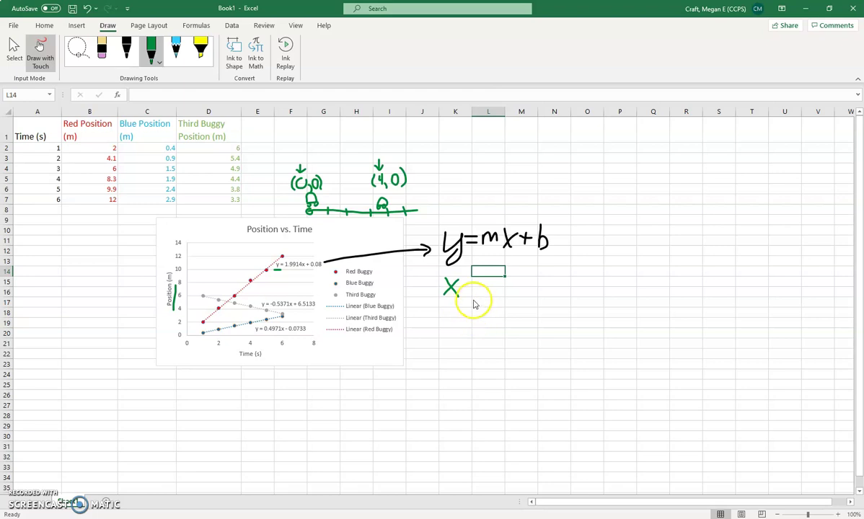
drag(465, 286, 473, 289)
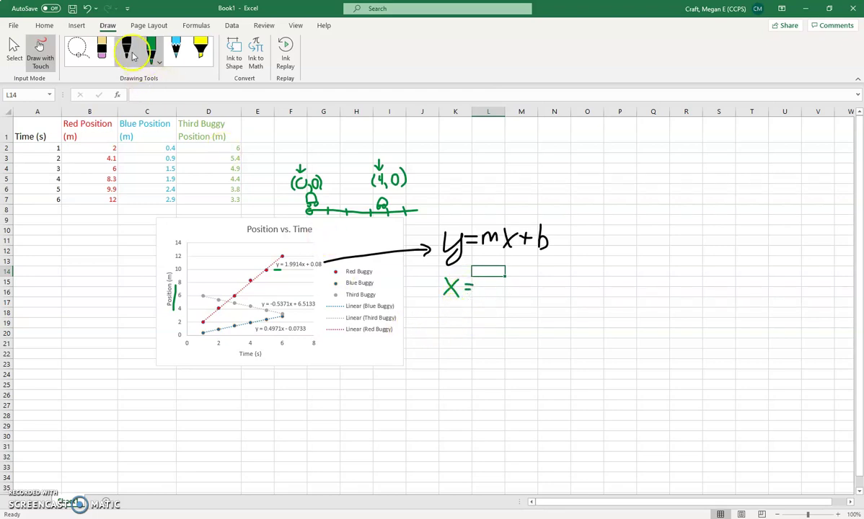
In red ink, underline 1.9914x in the Red Buggy equation, mark a 2m rise and 1s run, and write "(2 m/s)" after the equals sign.
click(132, 56)
click(132, 60)
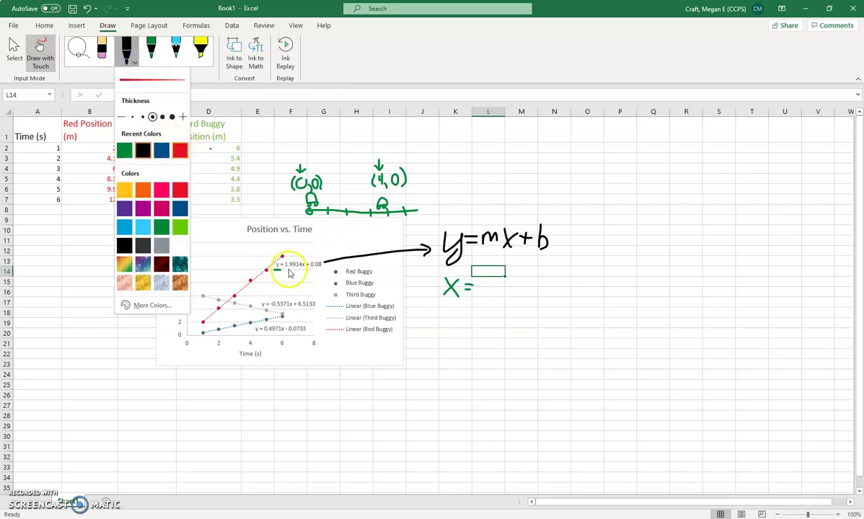
drag(293, 270, 303, 269)
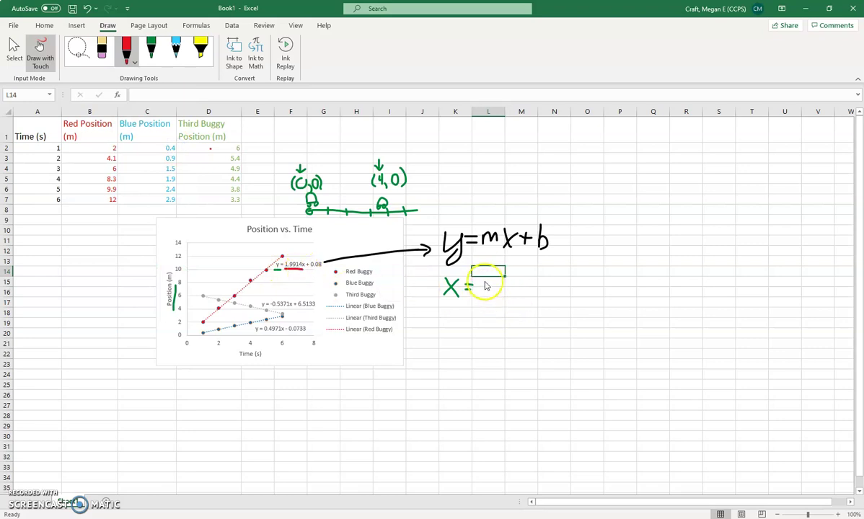
mouse_move(483, 275)
mouse_down()
mouse_move(481, 299)
mouse_move(488, 282)
mouse_move(498, 296)
mouse_up()
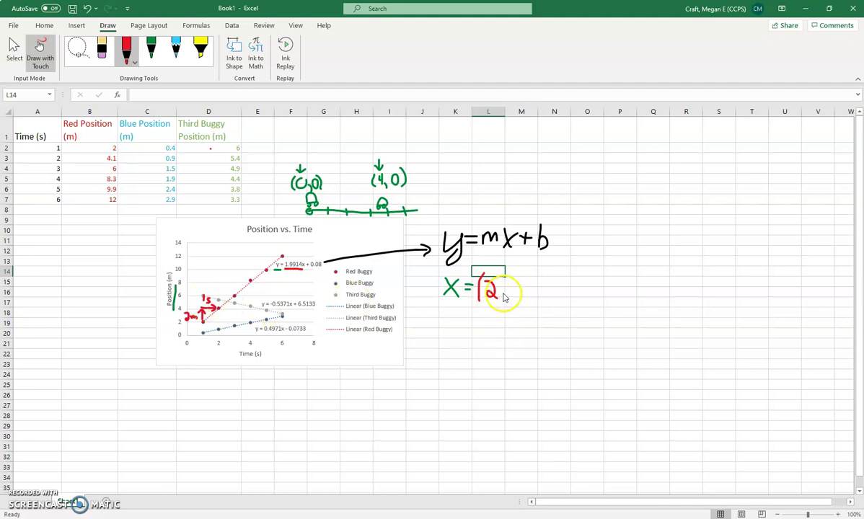
mouse_move(498, 284)
mouse_down()
mouse_move(505, 278)
mouse_move(514, 293)
mouse_move(506, 298)
mouse_move(520, 298)
mouse_up()
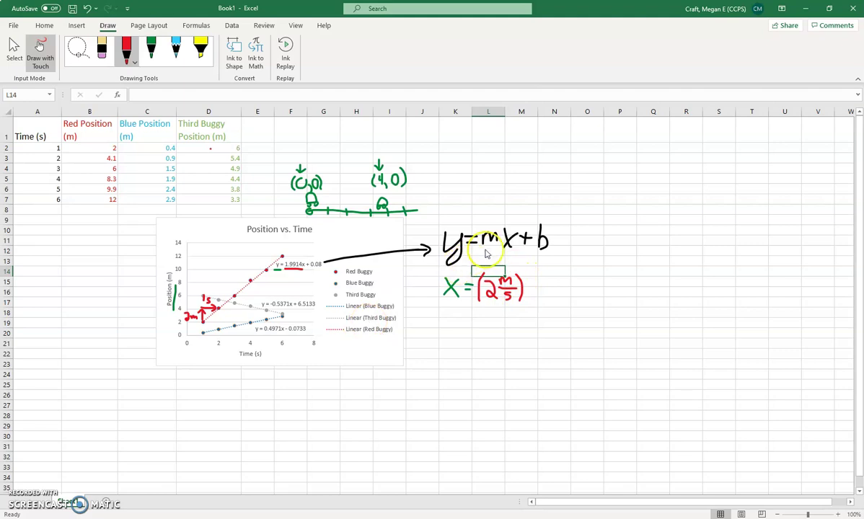
In purple ink, underline the Time axis title and write "T +" after the red "(2 m/s)" term.
click(134, 65)
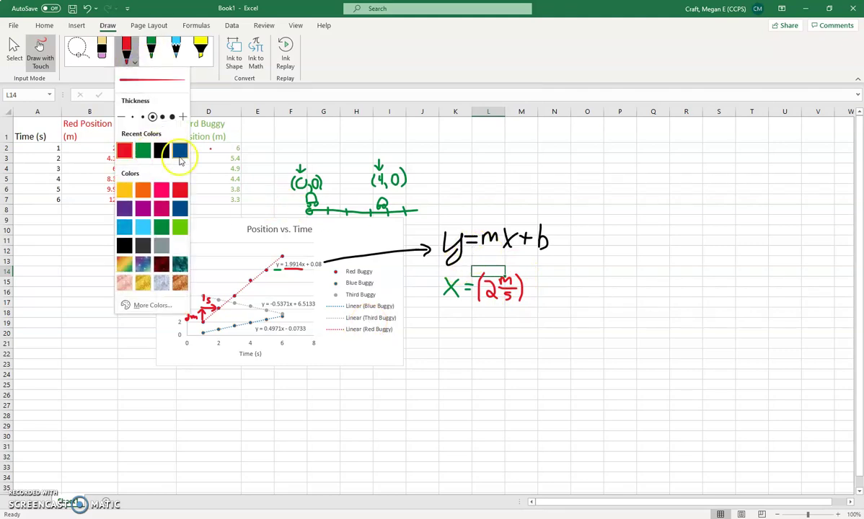
click(139, 210)
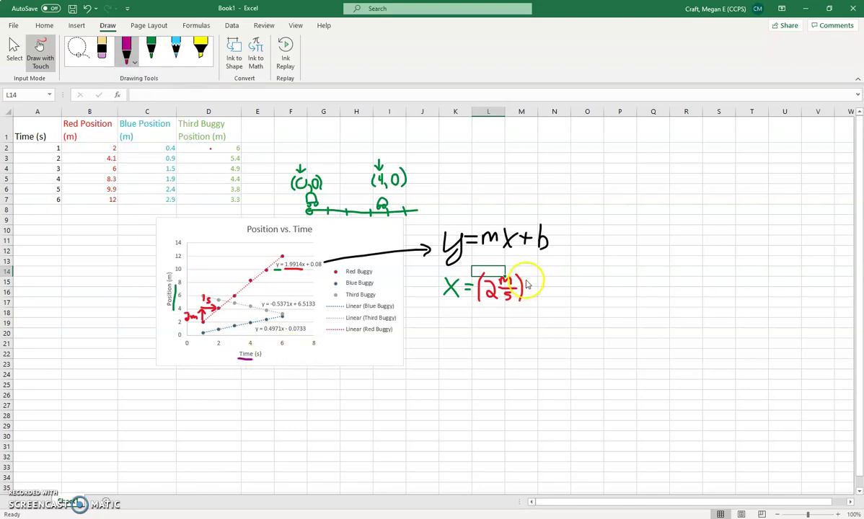
drag(531, 278, 531, 296)
drag(526, 278, 538, 278)
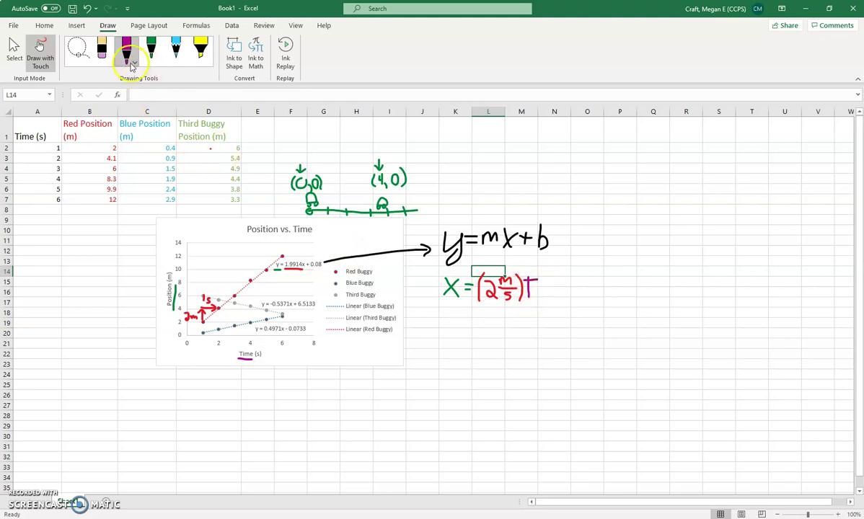
drag(536, 289, 544, 290)
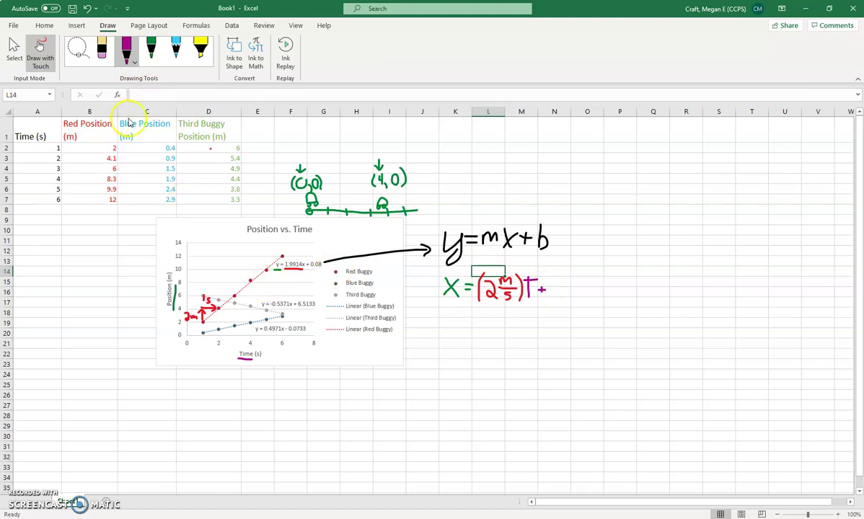
In light blue ink, underline the + 0.08 of the Red Buggy equation and write "0.08" after the handwritten plus sign.
click(135, 64)
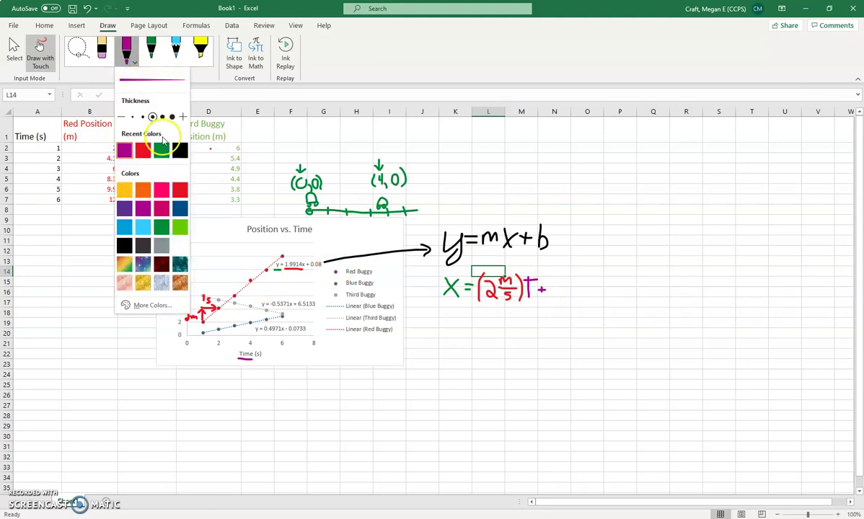
click(124, 228)
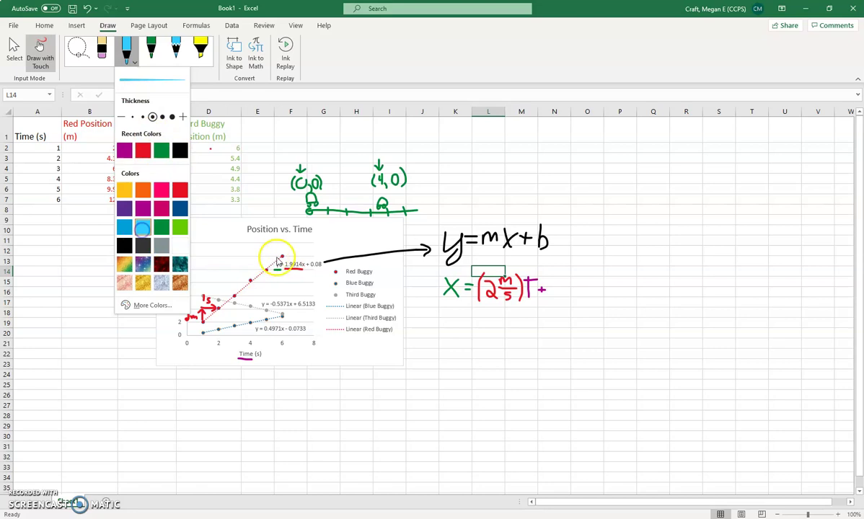
drag(307, 269, 324, 268)
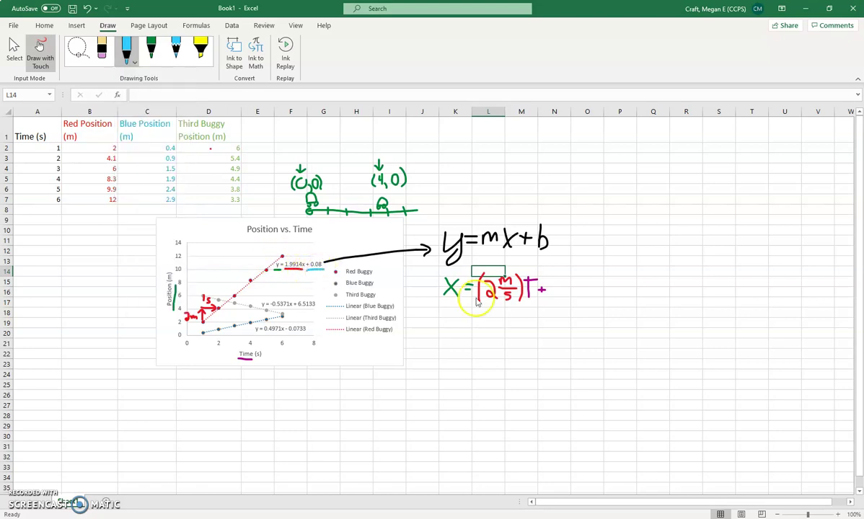
mouse_move(557, 282)
mouse_down()
mouse_move(551, 287)
mouse_move(562, 290)
mouse_move(588, 281)
mouse_move(578, 283)
mouse_move(583, 292)
mouse_up()
click(564, 294)
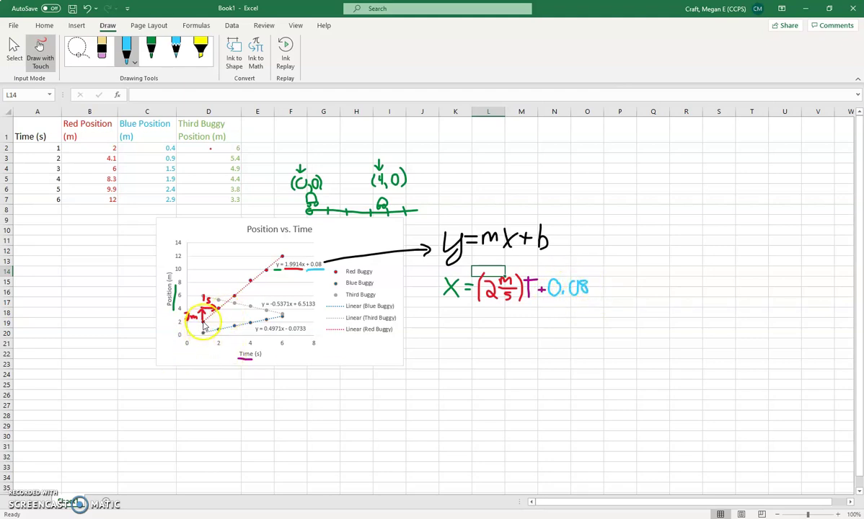
In light blue, extend the Red Buggy line to the Position axis, label its 0.08 intercept, and add "m" units to the upper axis values and handwritten 0.08.
drag(199, 331, 180, 339)
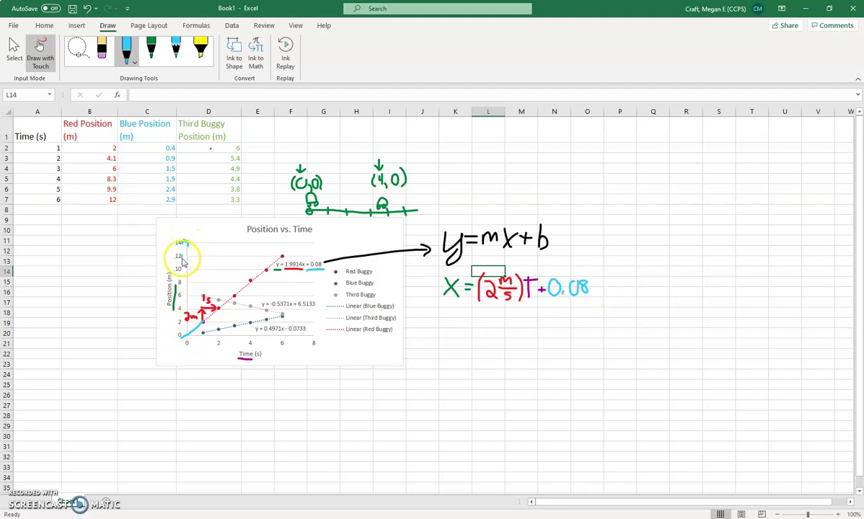
drag(186, 261, 186, 264)
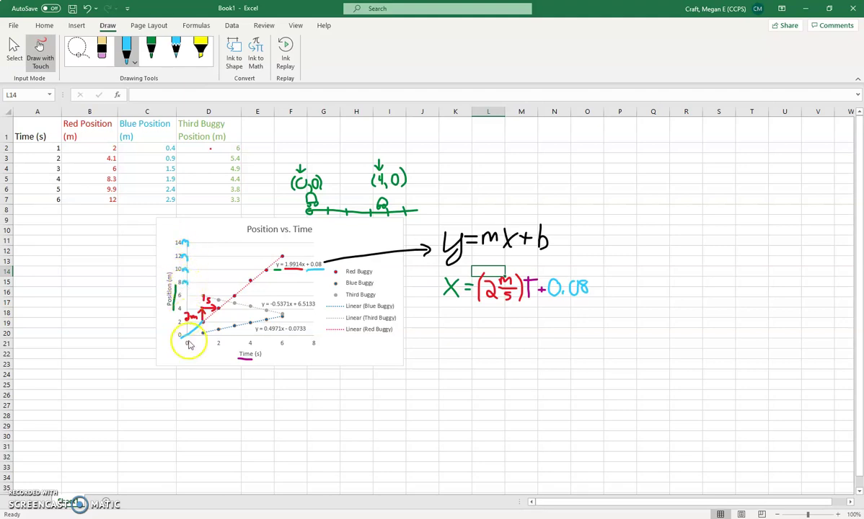
drag(163, 333, 171, 330)
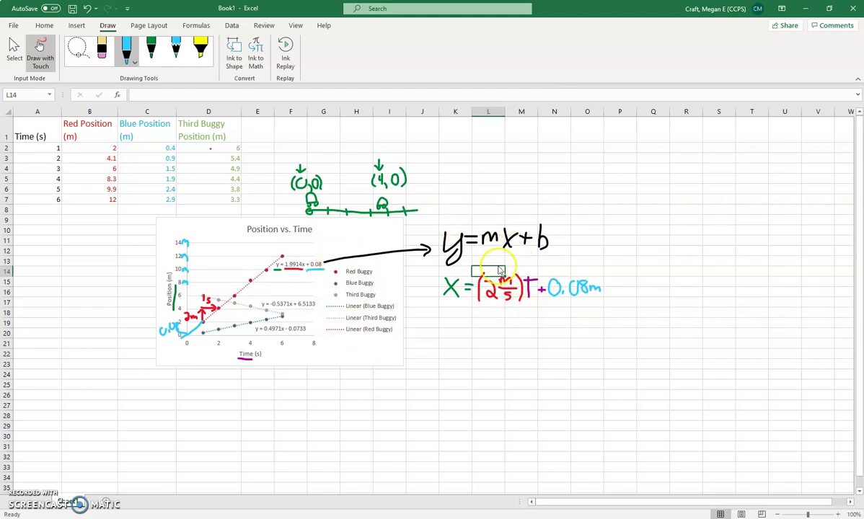
Lasso the whole handwritten "x = (2 m/s)T + 0.08m" equation, move it closer to the chart, and deselect it.
click(77, 48)
mouse_move(422, 279)
mouse_down()
mouse_move(409, 270)
mouse_move(505, 253)
mouse_move(580, 331)
mouse_move(413, 303)
mouse_move(421, 289)
mouse_up()
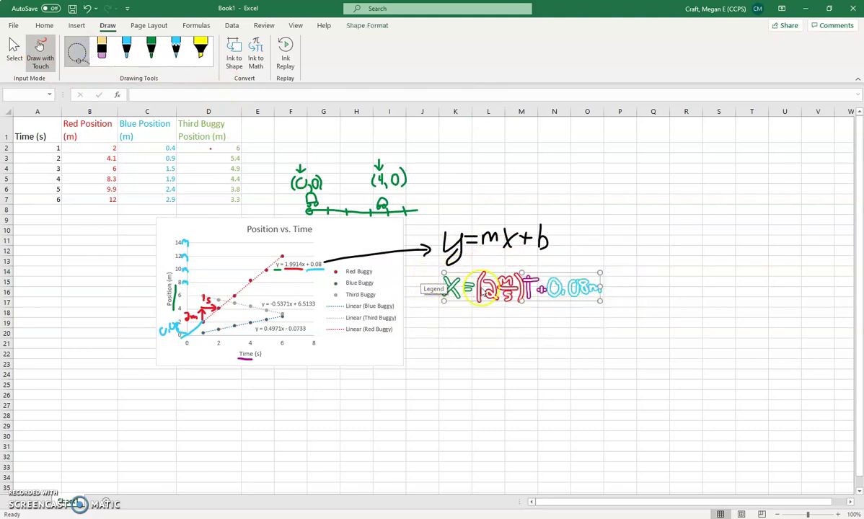
click(15, 48)
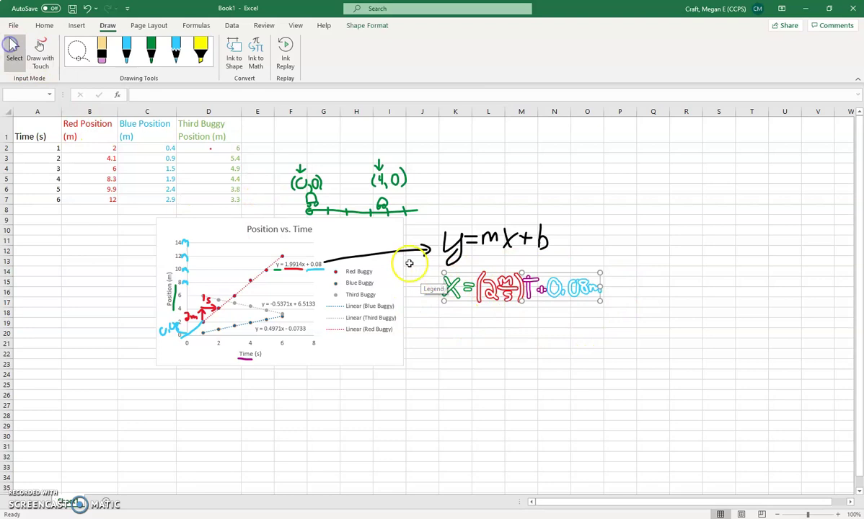
mouse_move(509, 294)
mouse_down()
mouse_move(487, 283)
mouse_move(285, 274)
mouse_move(355, 272)
mouse_move(465, 297)
mouse_up()
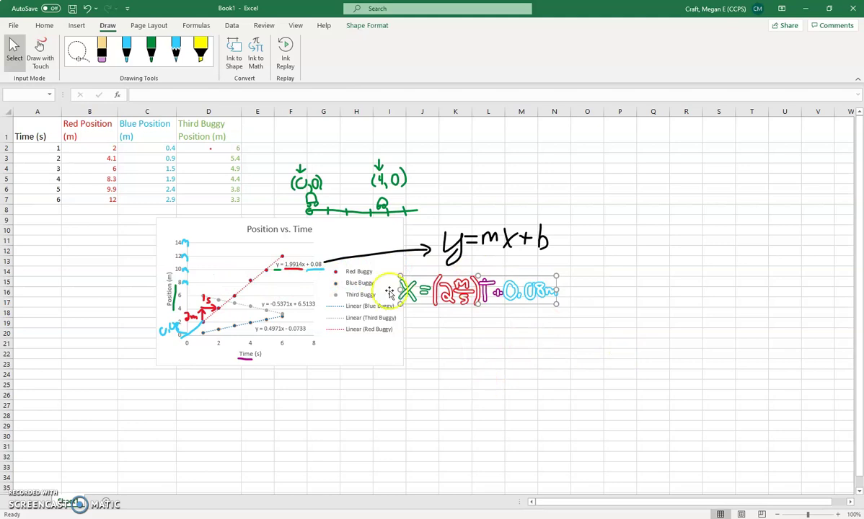
click(454, 324)
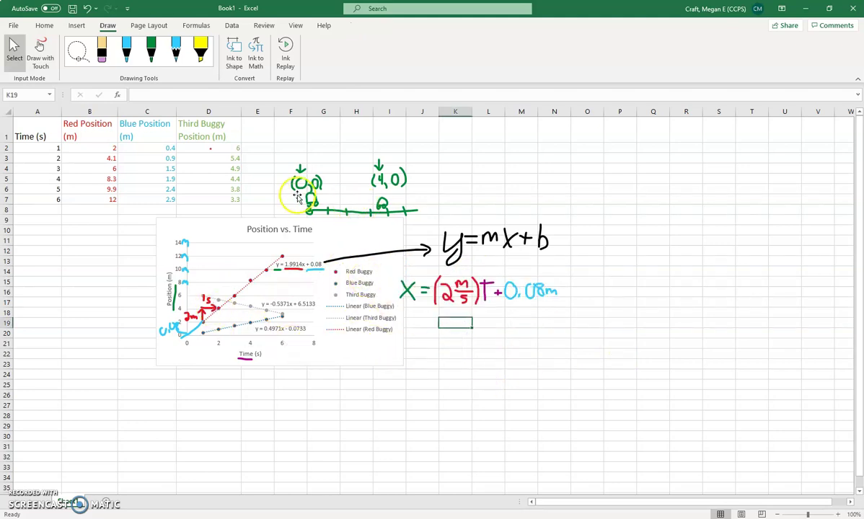